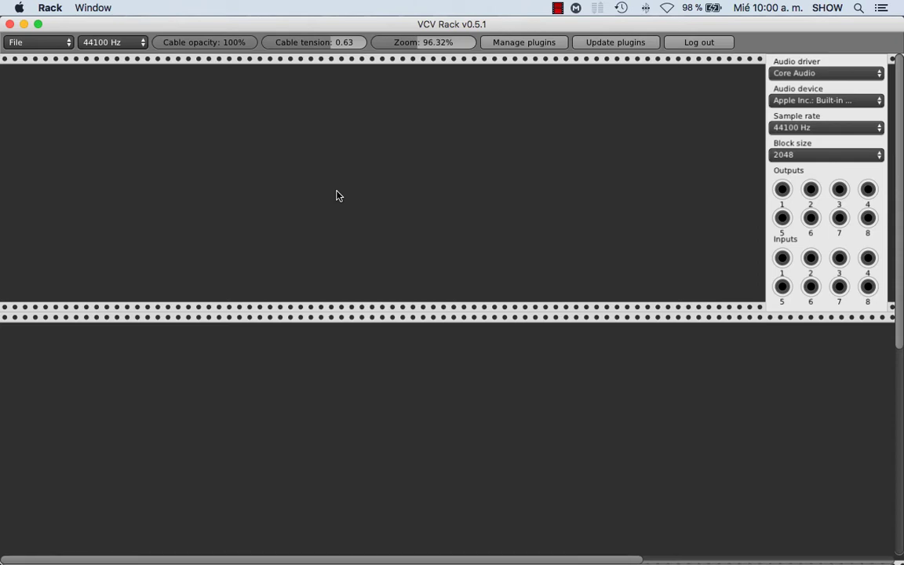
# Add a Fundamental VCO-1 module and a Fundamental VCF module beside it in the top row of the rack.
pyautogui.rightClick(336, 196)
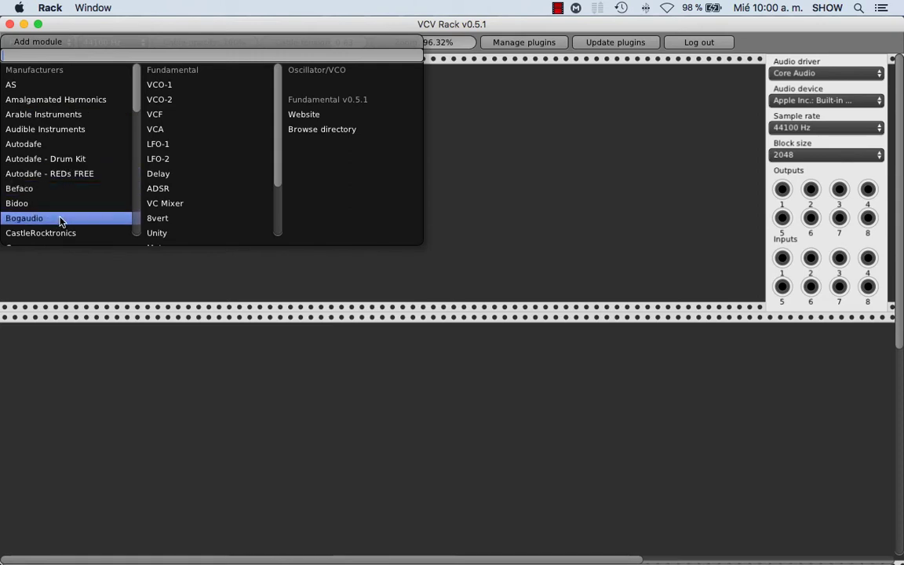
pyautogui.scroll(-10, 63, 216)
pyautogui.scroll(3, 37, 138)
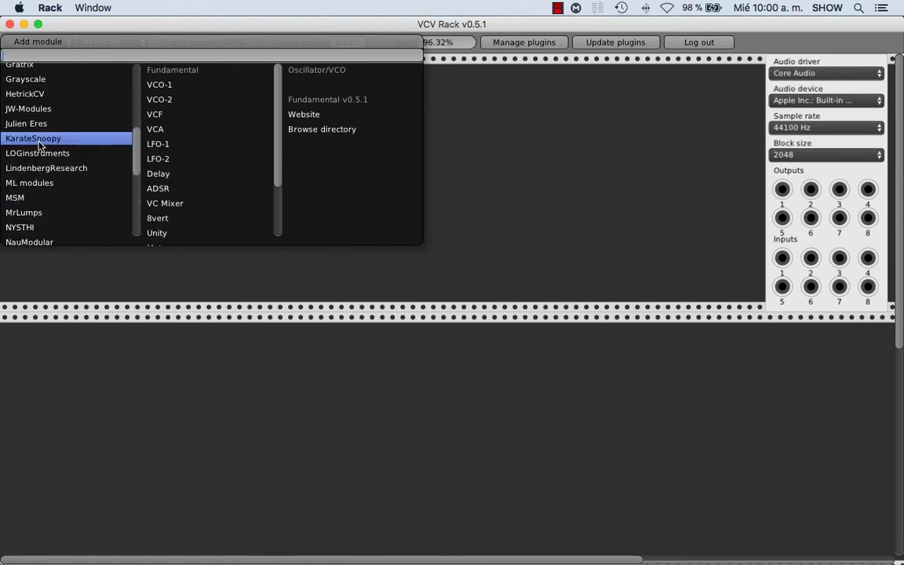
pyautogui.scroll(2, 40, 126)
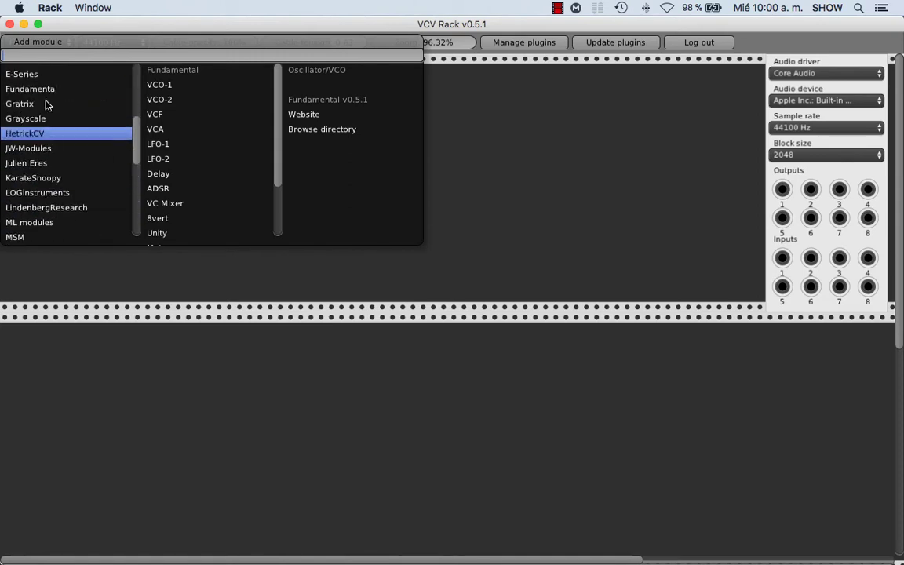
pyautogui.click(160, 87)
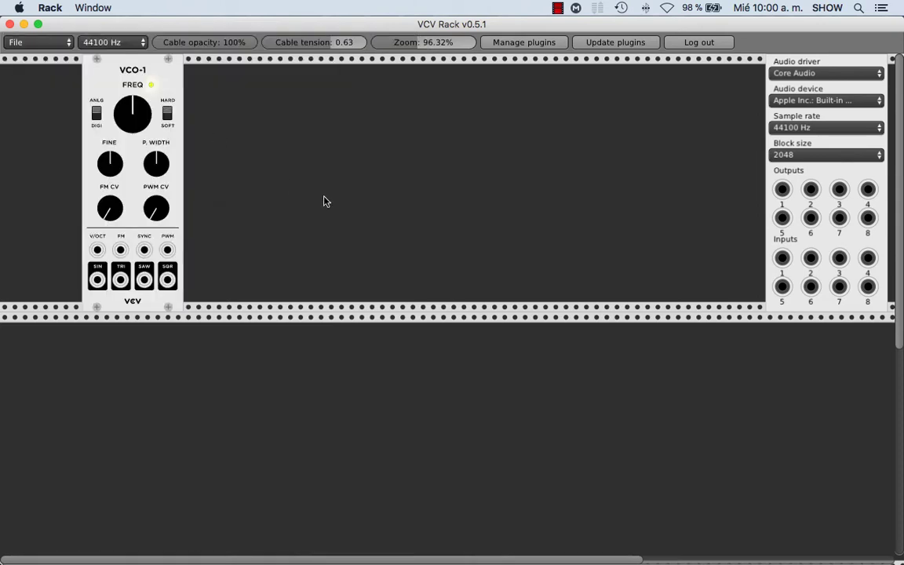
pyautogui.rightClick(289, 105)
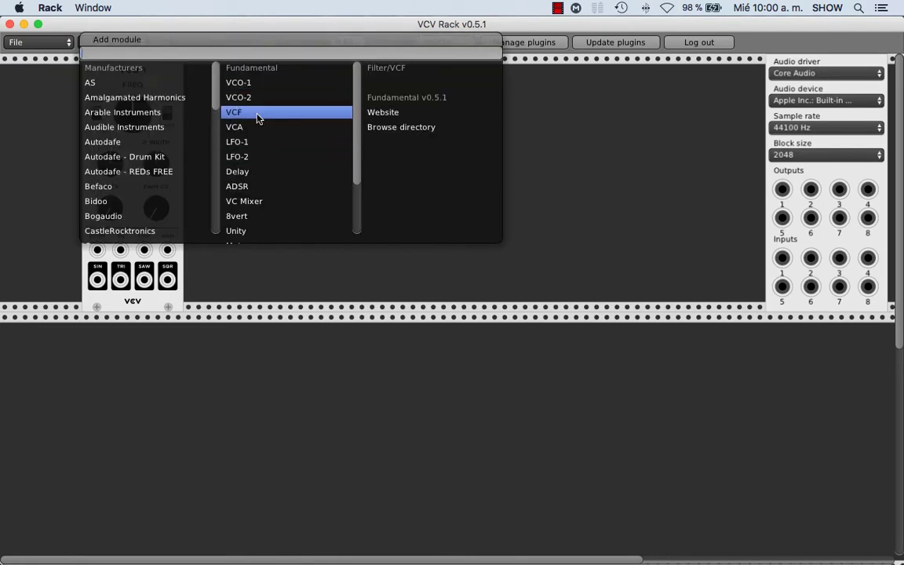
pyautogui.click(258, 118)
# Add Fundamental VCA and ADSR modules in the top row, between the VCF and the audio interface.
pyautogui.rightClick(411, 87)
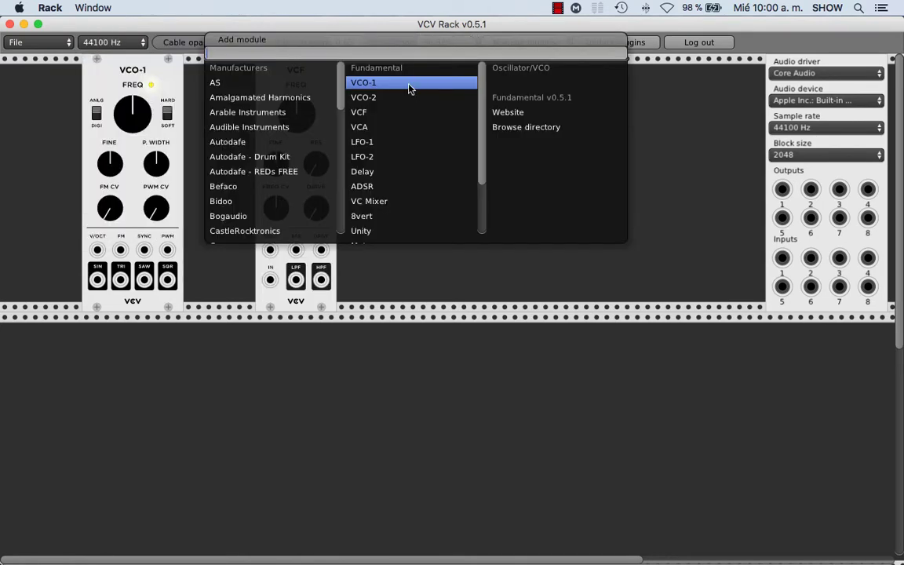
pyautogui.click(400, 128)
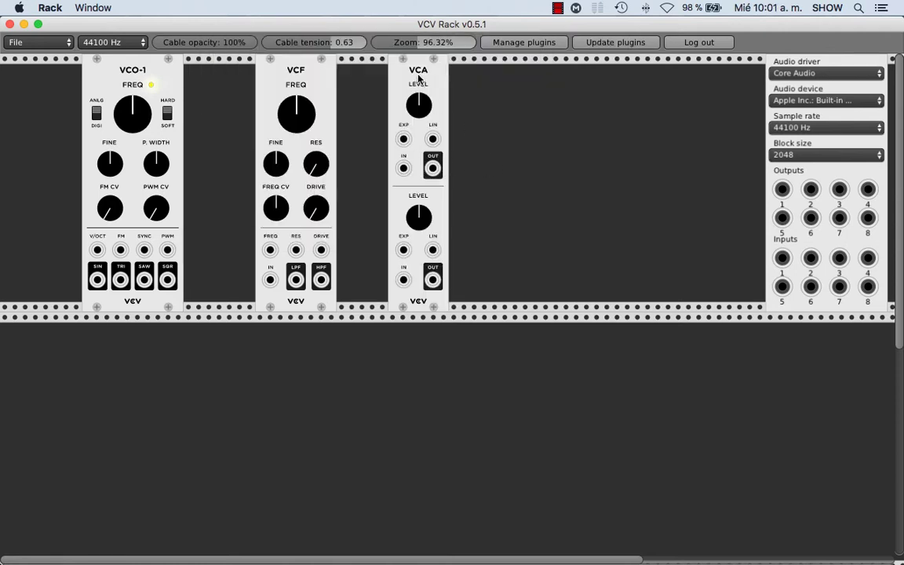
pyautogui.rightClick(514, 131)
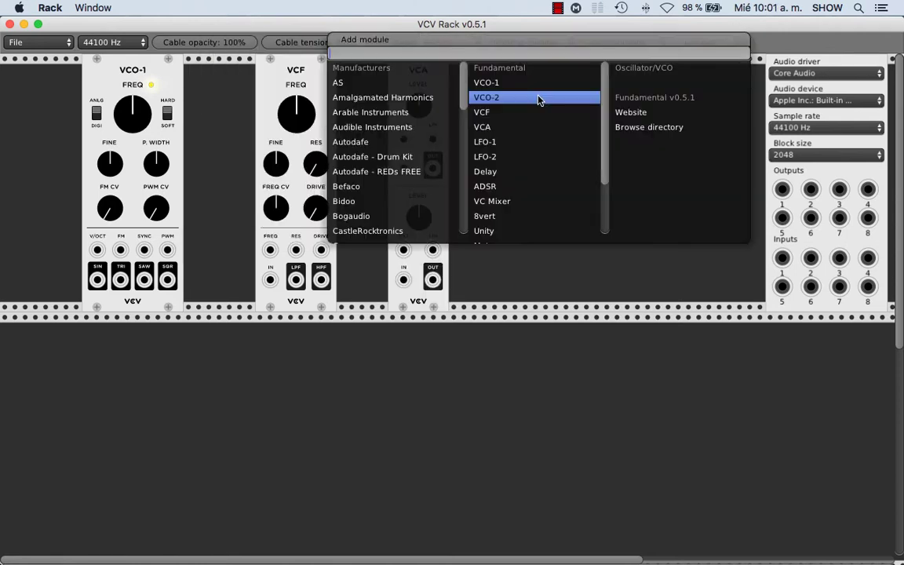
pyautogui.click(518, 187)
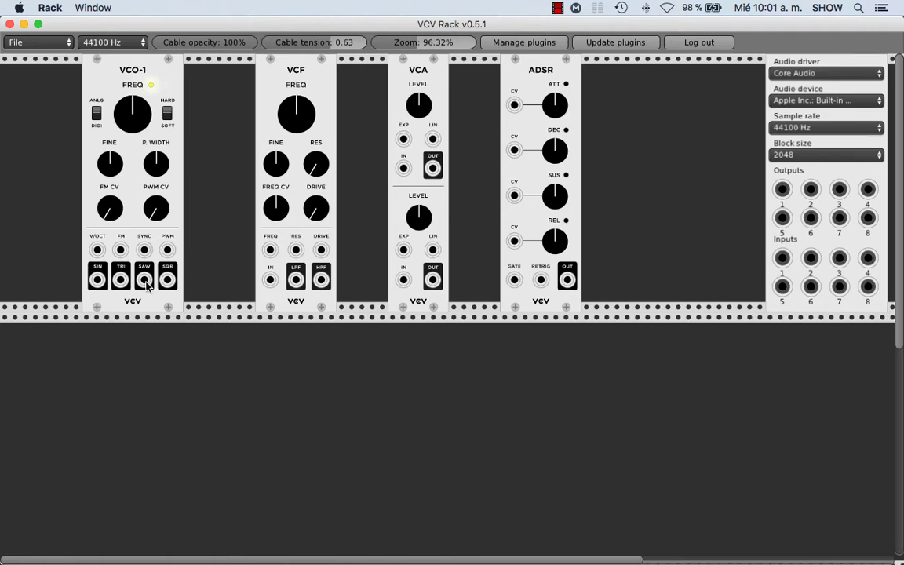
# Patch VCO-1's SAW output through the lower VCA into the VCF, and its LPF output to audio outputs 1 and 2.
pyautogui.moveTo(148, 287); pyautogui.dragTo(404, 195)
pyautogui.scroll(1, 471, 259)
pyautogui.scroll(3, 472, 259)
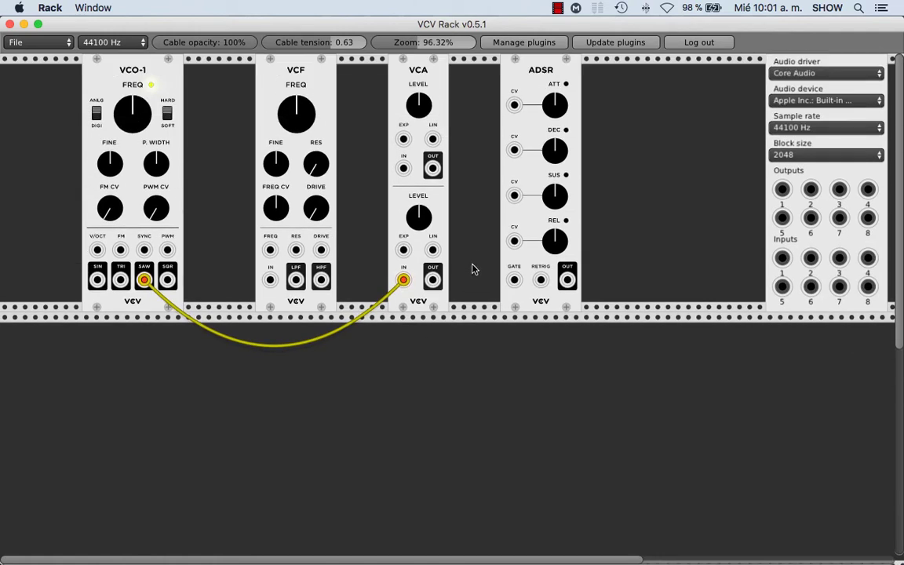
pyautogui.moveTo(432, 279); pyautogui.dragTo(783, 194)
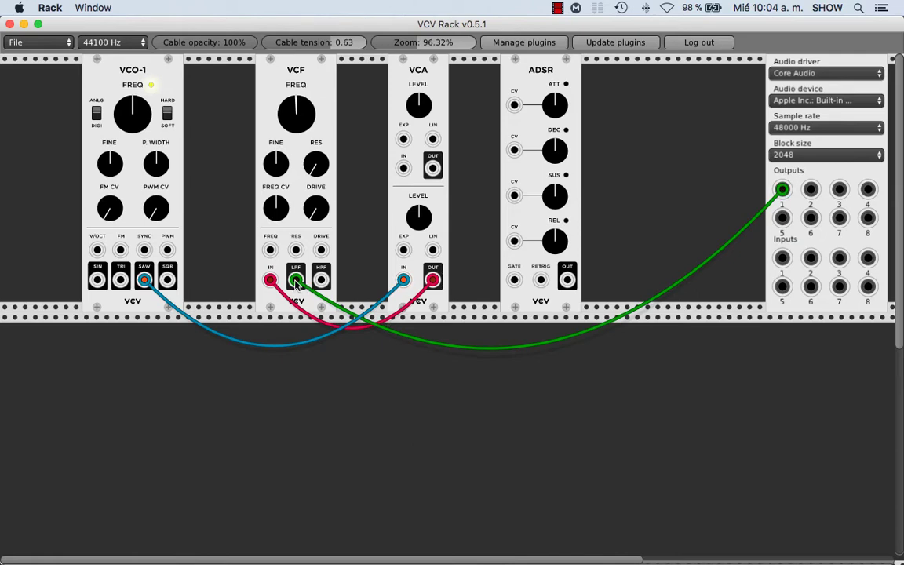
pyautogui.moveTo(295, 282); pyautogui.dragTo(813, 193)
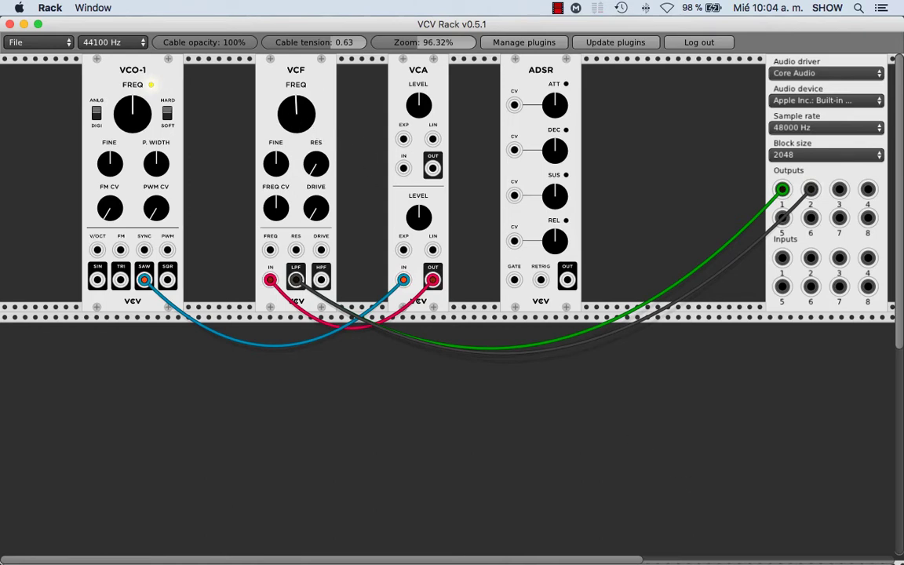
# Set the VCF's FREQ to maximum and the lower VCA's LEVEL to minimum.
pyautogui.moveTo(296, 114); pyautogui.dragTo(296, 92)
pyautogui.moveTo(427, 223); pyautogui.dragTo(428, 237)
# Add a Fundamental SEQ-3 module in the second row and patch its GATE output into the ADSR's GATE input.
pyautogui.rightClick(98, 365)
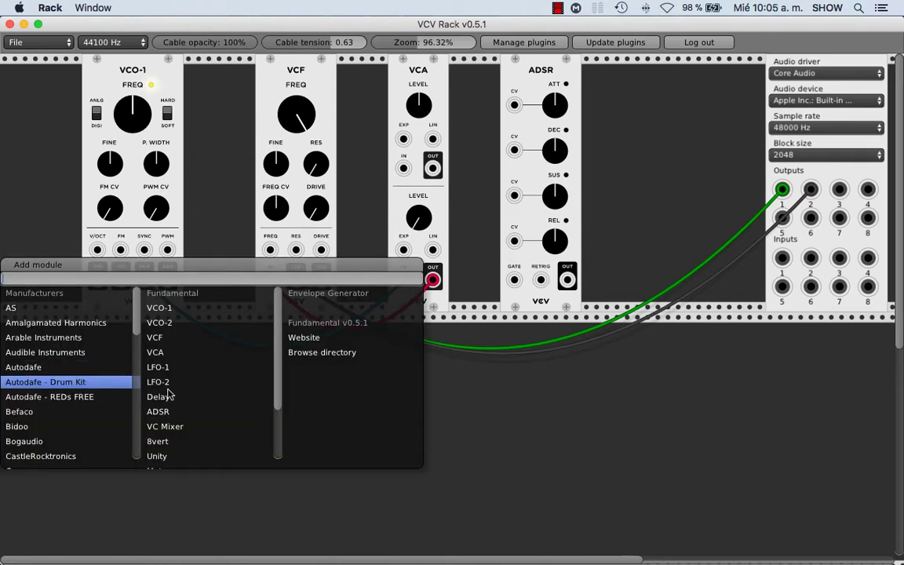
pyautogui.scroll(-3, 168, 369)
pyautogui.click(173, 430)
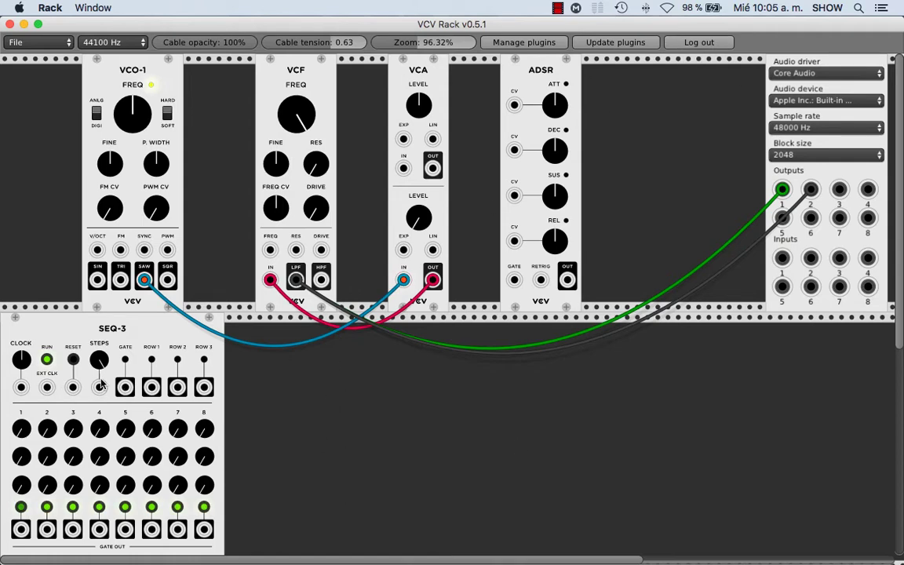
pyautogui.moveTo(123, 386); pyautogui.dragTo(515, 280)
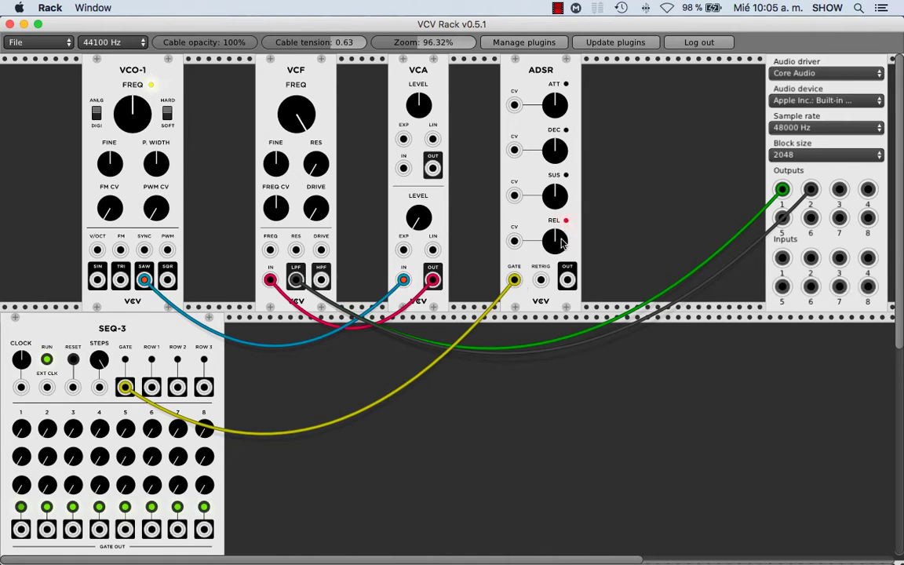
# Set the ADSR's attack, decay and release to minimum and sustain to maximum, and patch its output into the lower VCA's LIN input.
pyautogui.moveTo(559, 241); pyautogui.dragTo(559, 273)
pyautogui.moveTo(554, 155); pyautogui.dragTo(554, 190)
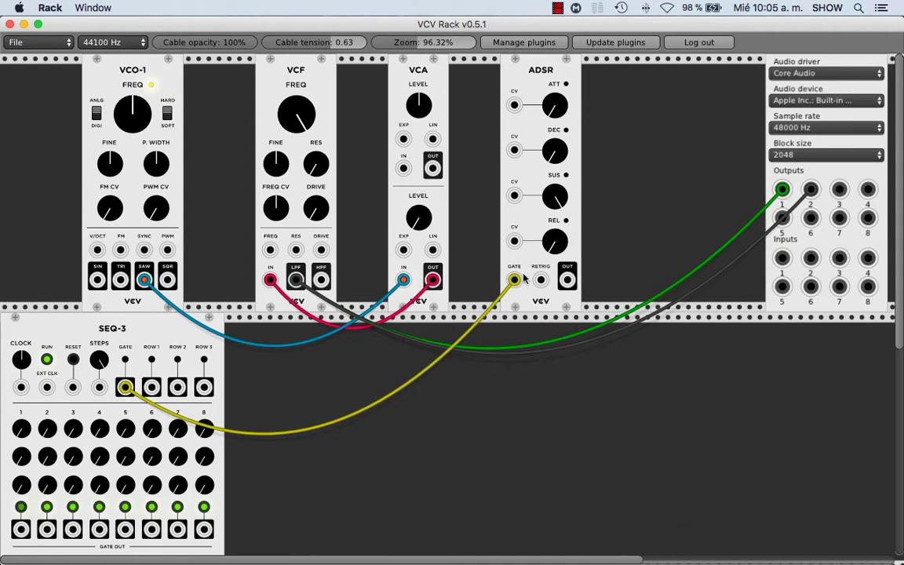
pyautogui.moveTo(567, 280); pyautogui.dragTo(432, 250)
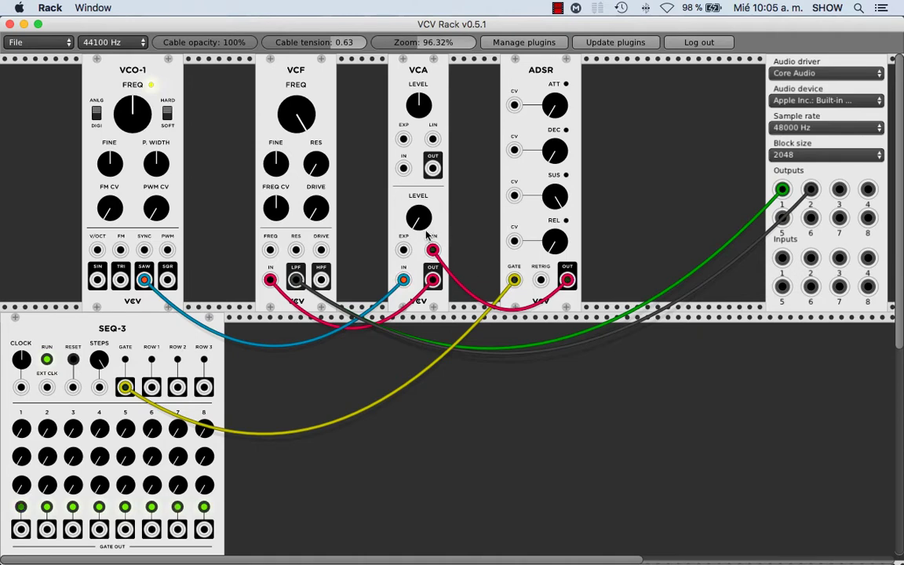
pyautogui.moveTo(420, 225); pyautogui.dragTo(376, 192)
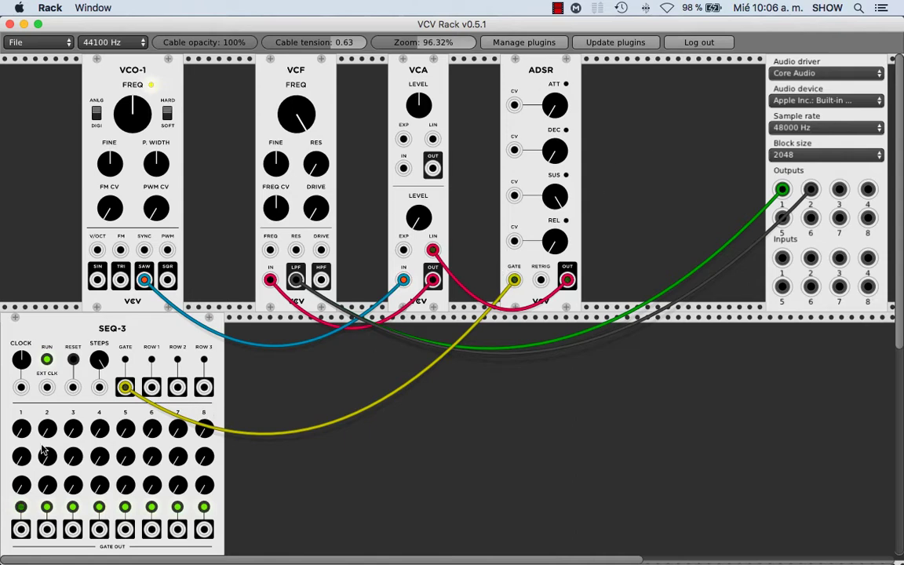
# Set the SEQ-3 gate mode to Retrigger and switch off the gates of steps 5 to 8.
pyautogui.rightClick(145, 333)
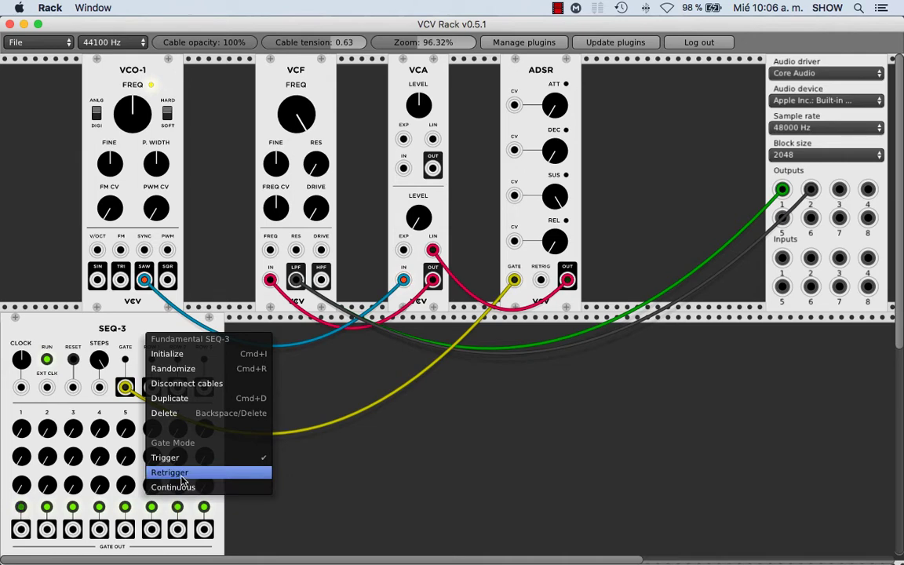
pyautogui.click(182, 474)
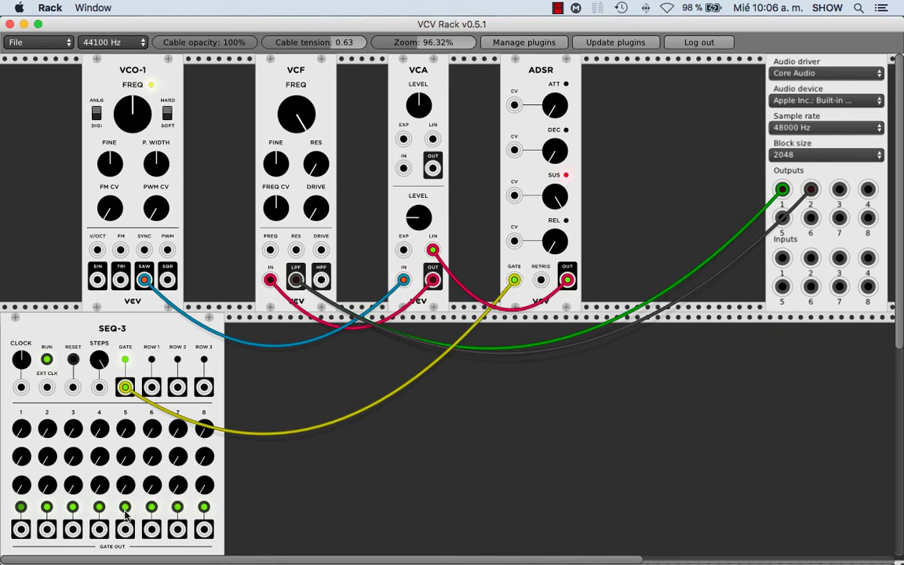
pyautogui.click(152, 506)
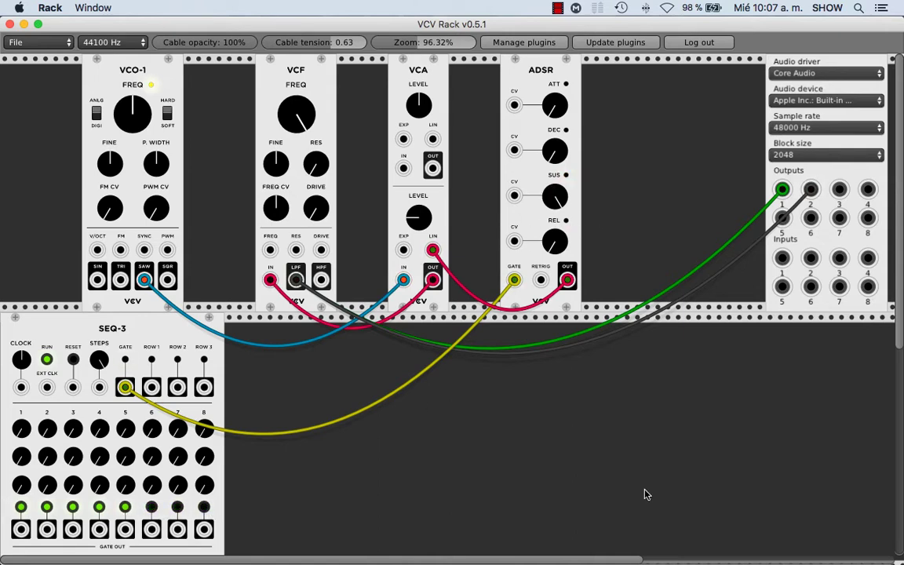
# Stop the sequencer and add a Fundamental Scope module in the second row, below the audio interface.
pyautogui.click(47, 361)
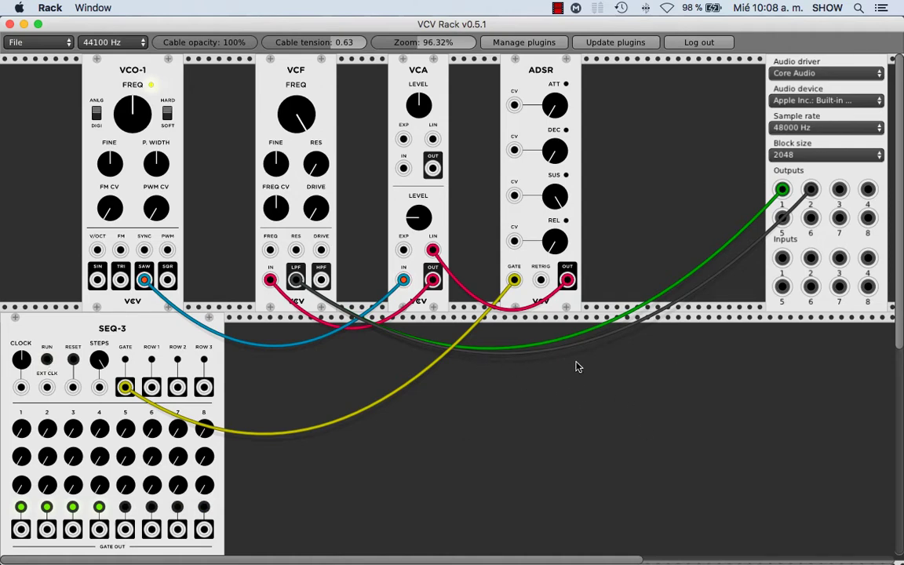
pyautogui.rightClick(522, 389)
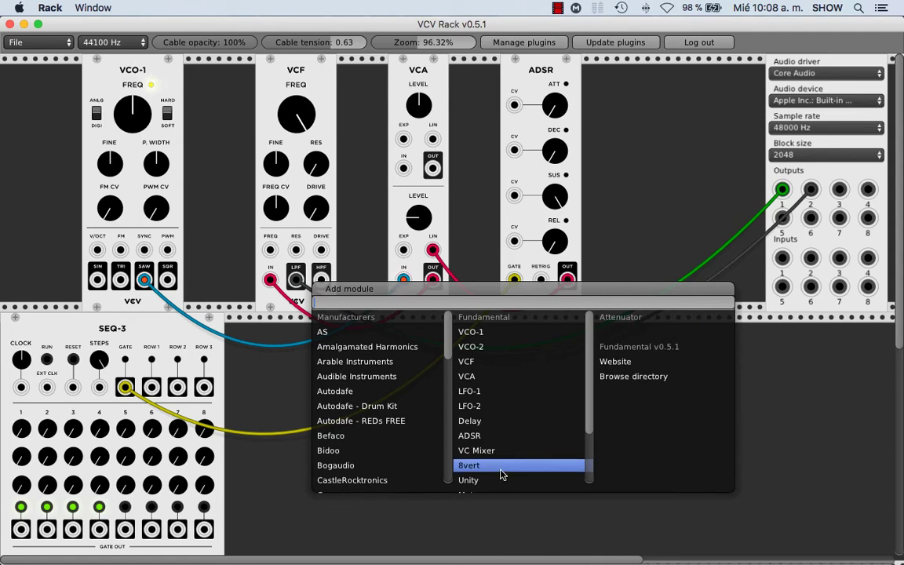
pyautogui.scroll(-3, 506, 468)
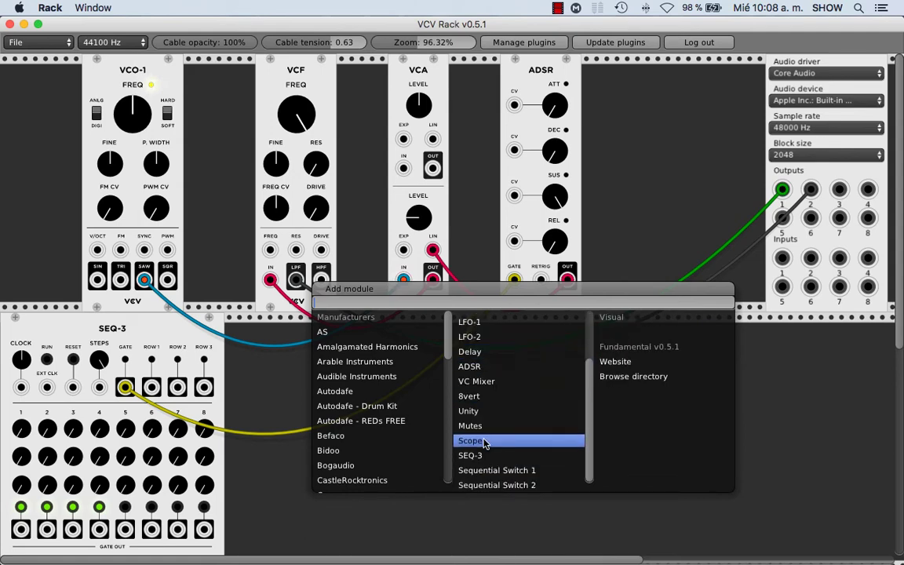
pyautogui.click(484, 442)
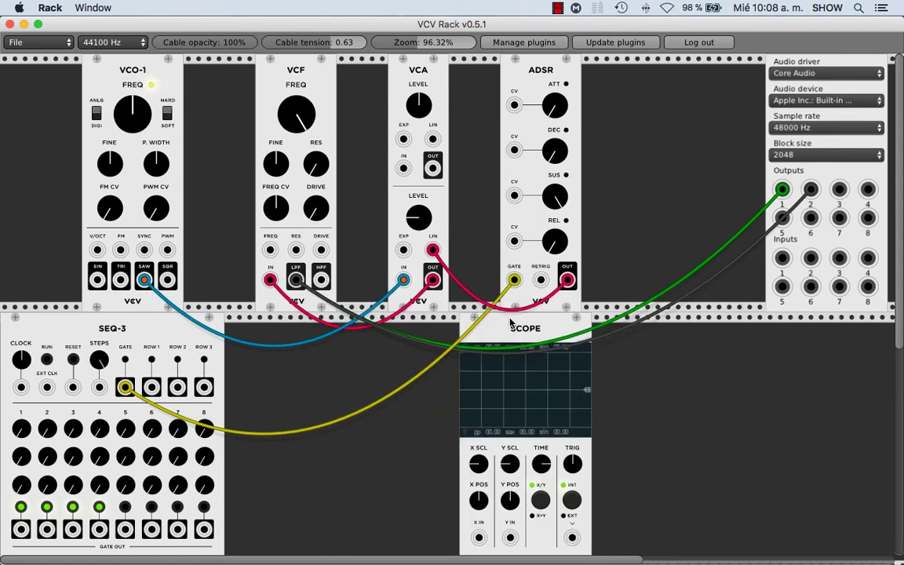
pyautogui.moveTo(510, 322); pyautogui.dragTo(736, 335)
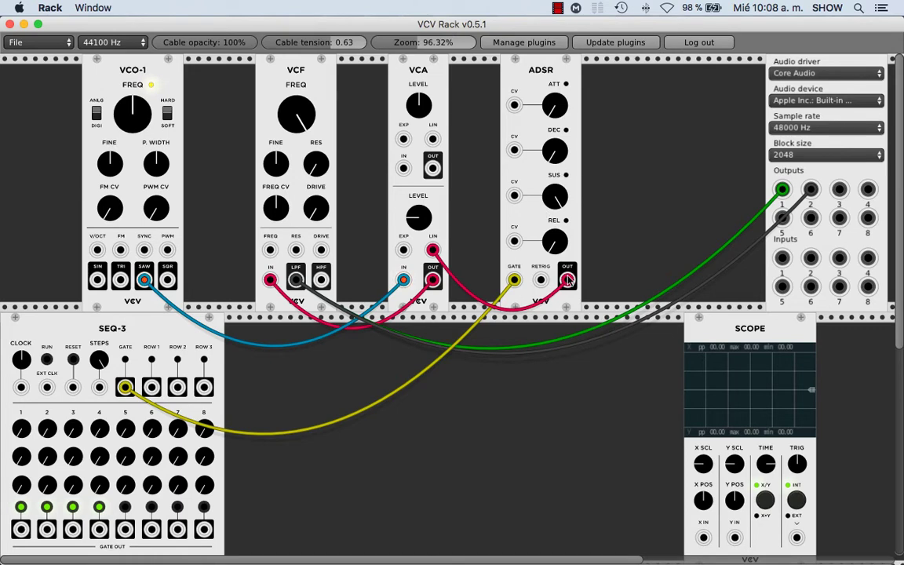
# Patch the ADSR output into the Scope's X IN and lower the Scope's TIME setting with the sequencer running.
pyautogui.moveTo(566, 283)
pyautogui.mouseDown()
pyautogui.moveTo(608, 418)
pyautogui.moveTo(708, 529)
pyautogui.moveTo(703, 350)
pyautogui.mouseUp()
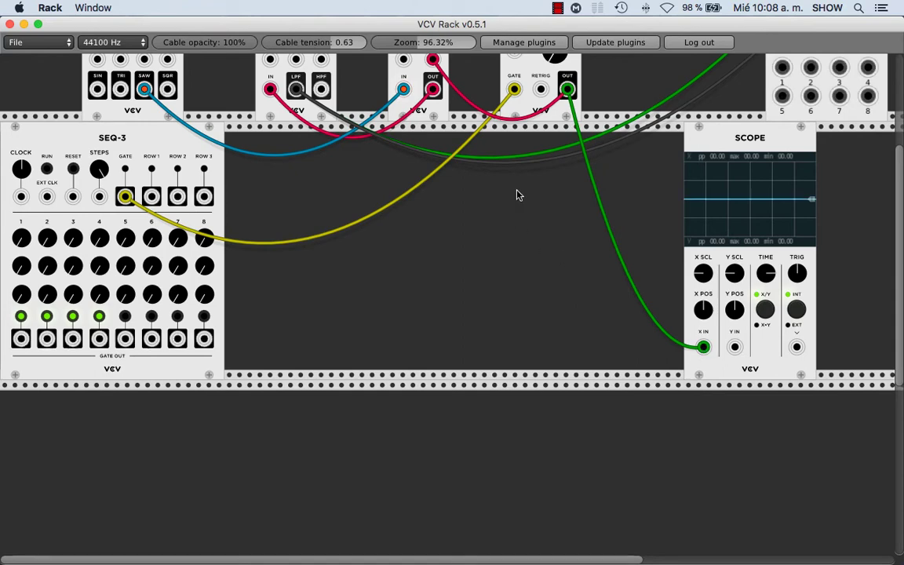
pyautogui.scroll(5, 538, 203)
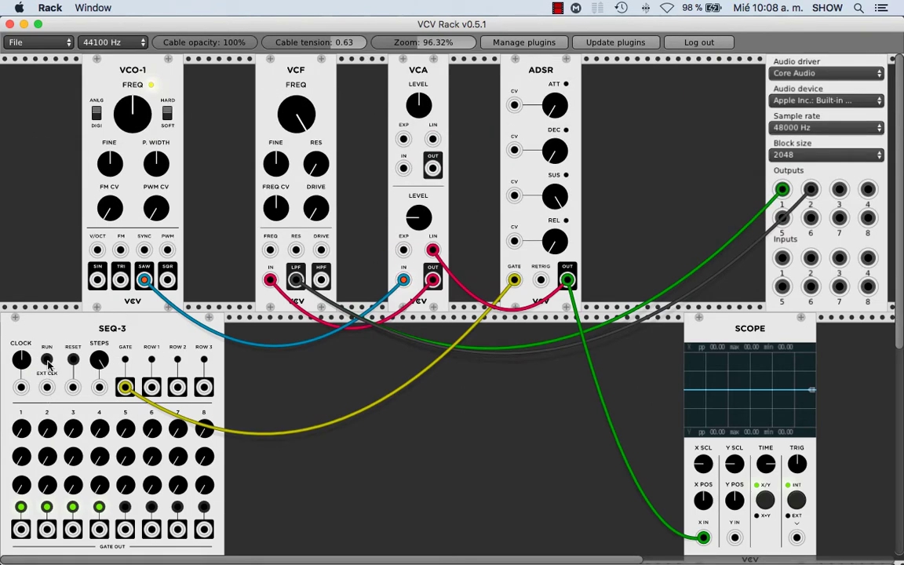
pyautogui.click(47, 360)
pyautogui.moveTo(765, 463); pyautogui.dragTo(766, 432)
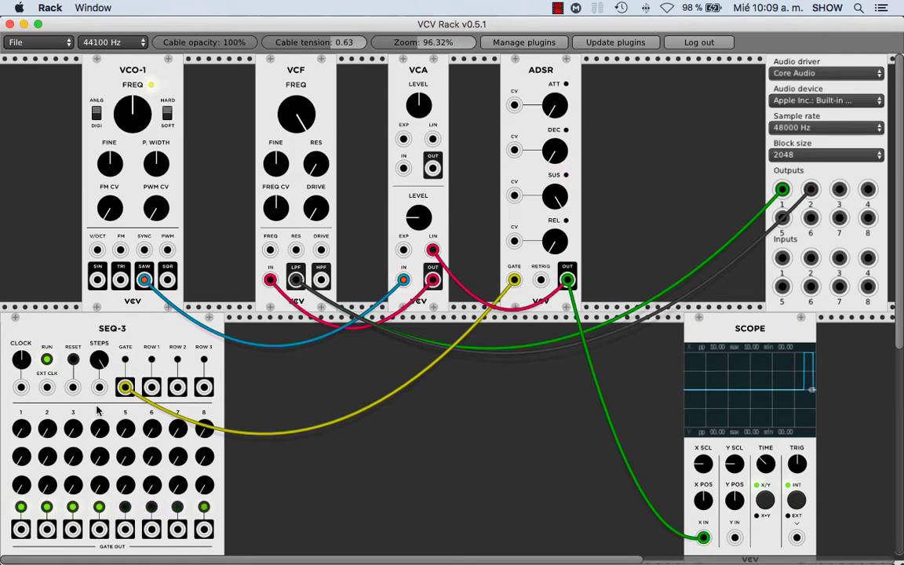
# Set the SEQ-3 gate mode to Continuous.
pyautogui.rightClick(130, 332)
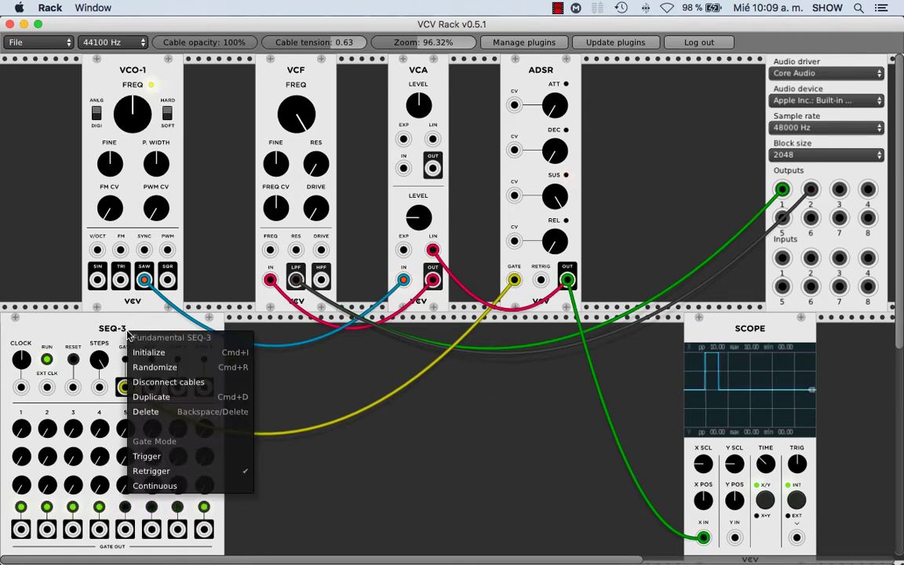
pyautogui.click(164, 488)
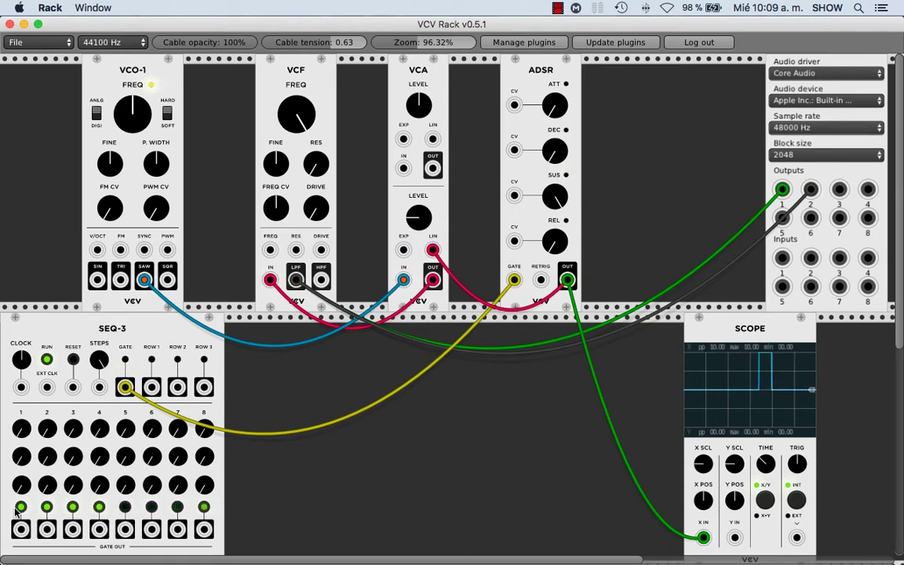
pyautogui.click(100, 507)
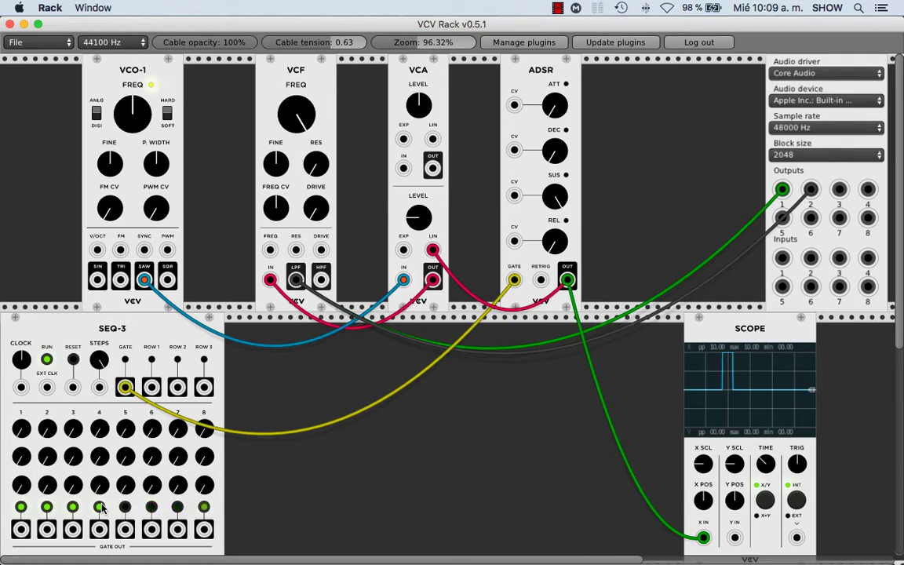
# Set the SEQ-3 gate mode back to Retrigger and stop the sequencer.
pyautogui.rightClick(142, 326)
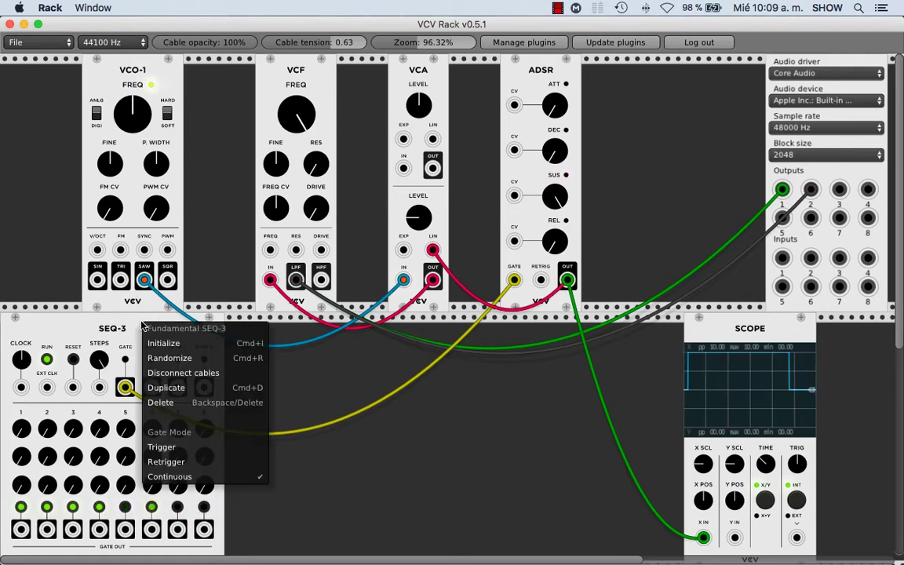
pyautogui.click(168, 462)
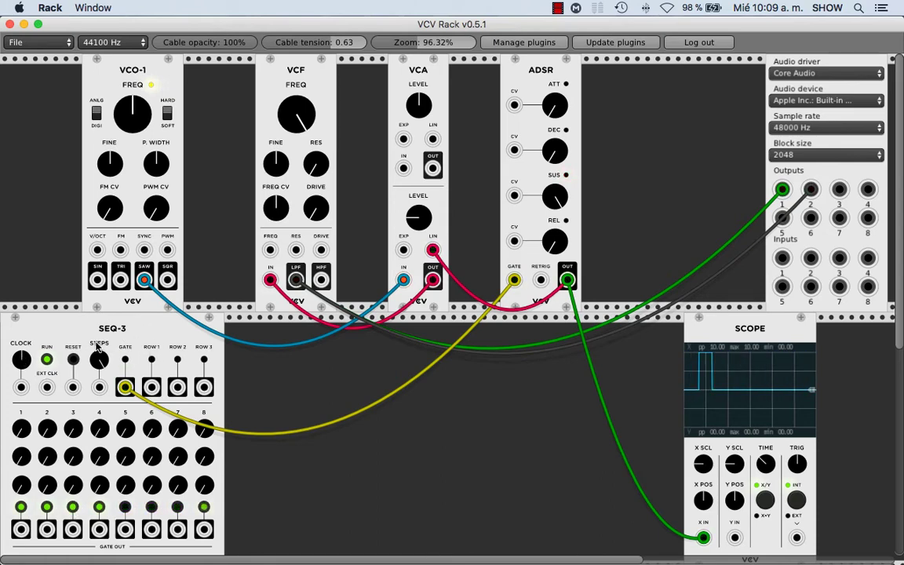
pyautogui.click(46, 360)
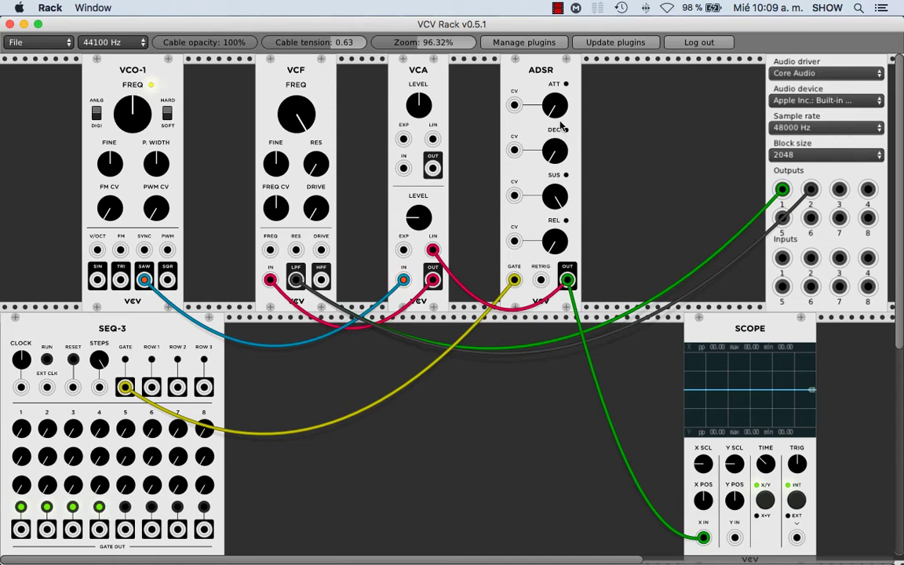
# Start the sequencer and set the SEQ-3 gate mode to Continuous.
pyautogui.click(47, 360)
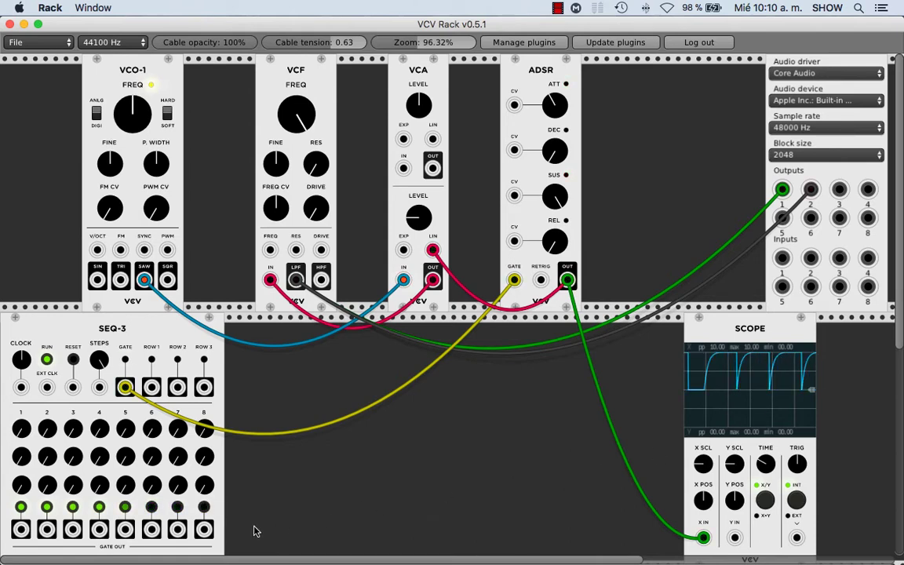
pyautogui.rightClick(149, 328)
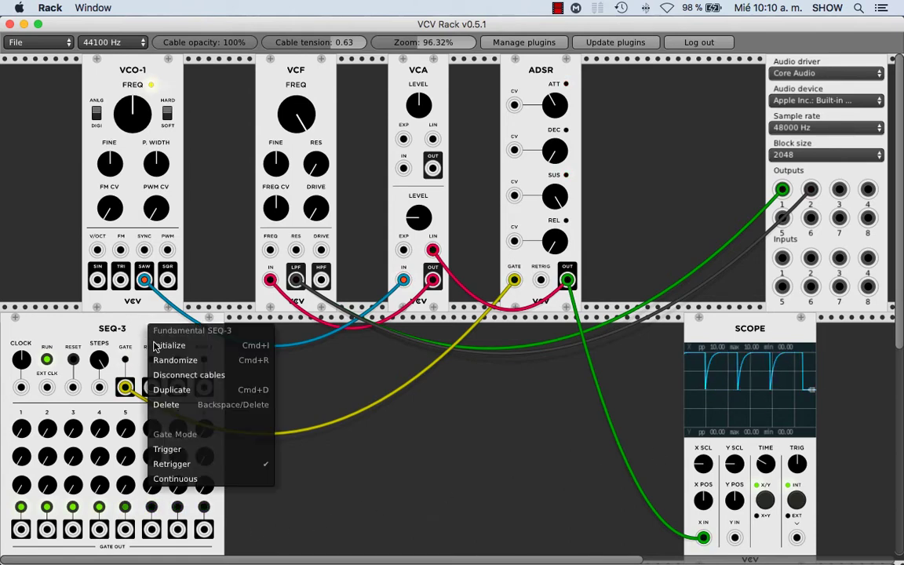
pyautogui.click(181, 480)
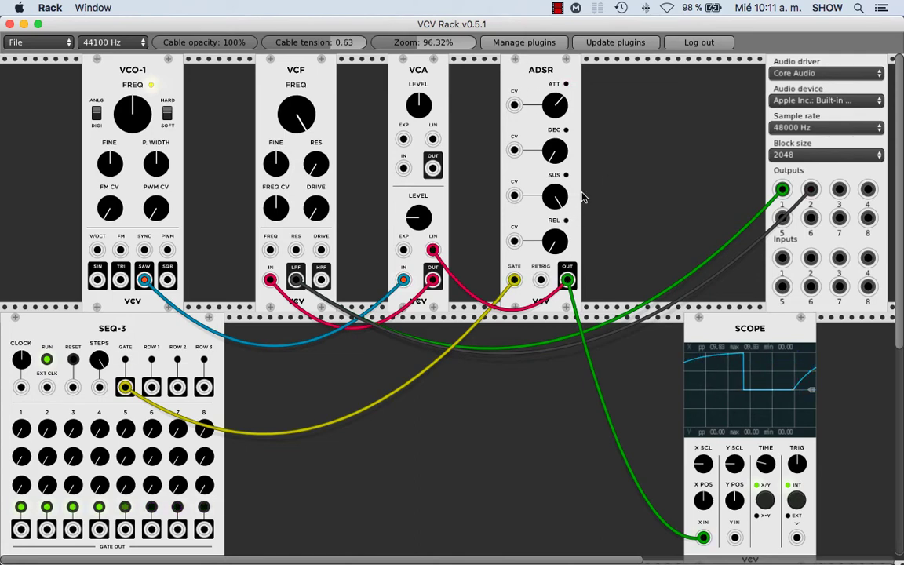
# Lower the ADSR's sustain with the sequencer running, and stop the sequencer.
pyautogui.moveTo(566, 188); pyautogui.dragTo(566, 185)
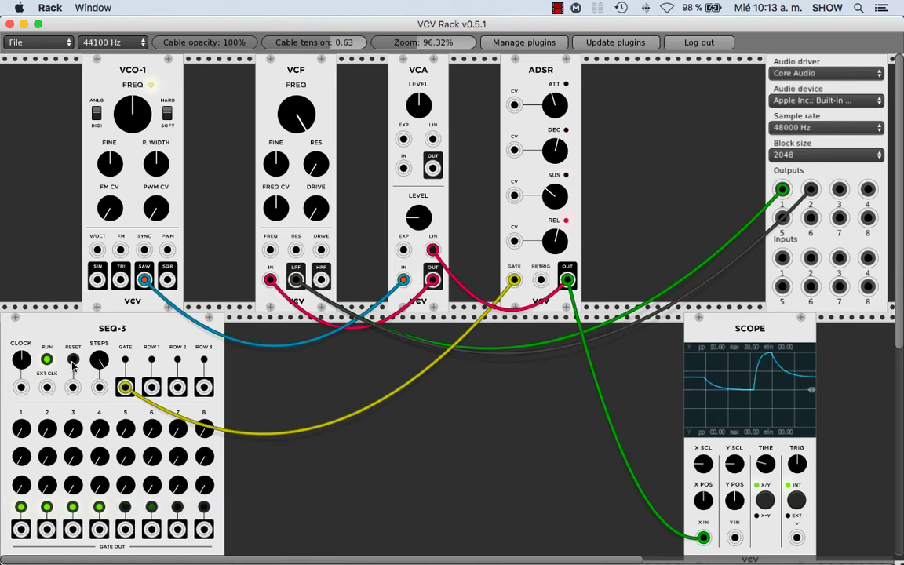
pyautogui.click(47, 360)
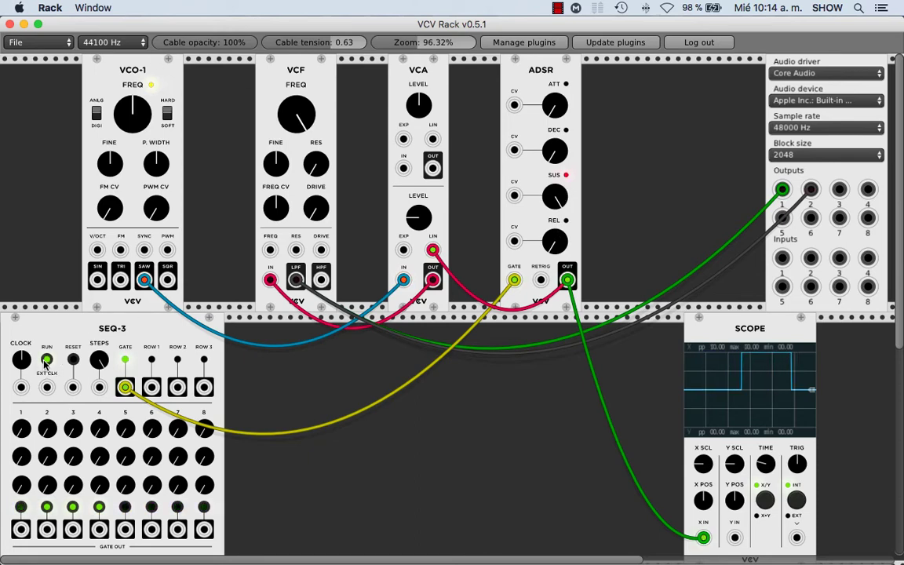
pyautogui.click(47, 360)
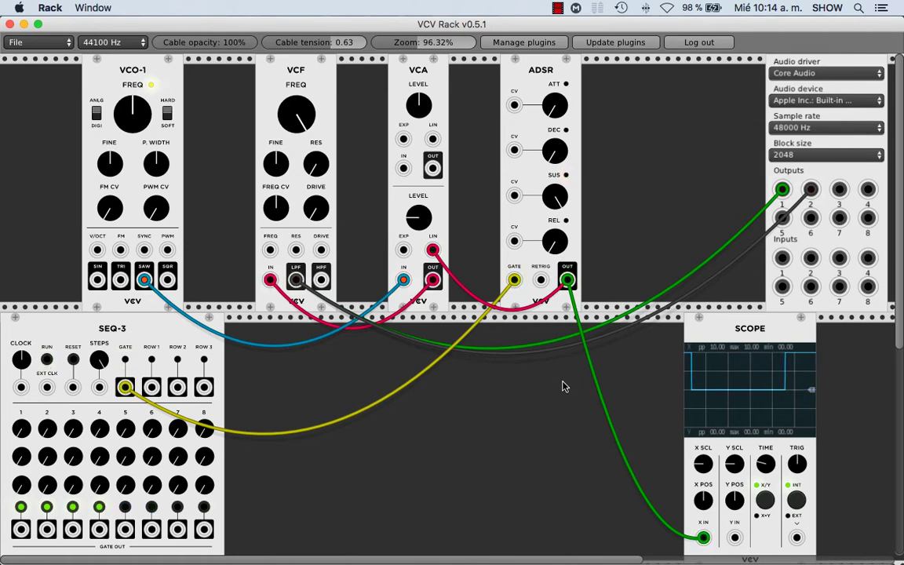
# Add a second Fundamental ADSR module and place it to the left of VCO-1, shifting VCO-1 right to make room.
pyautogui.rightClick(494, 385)
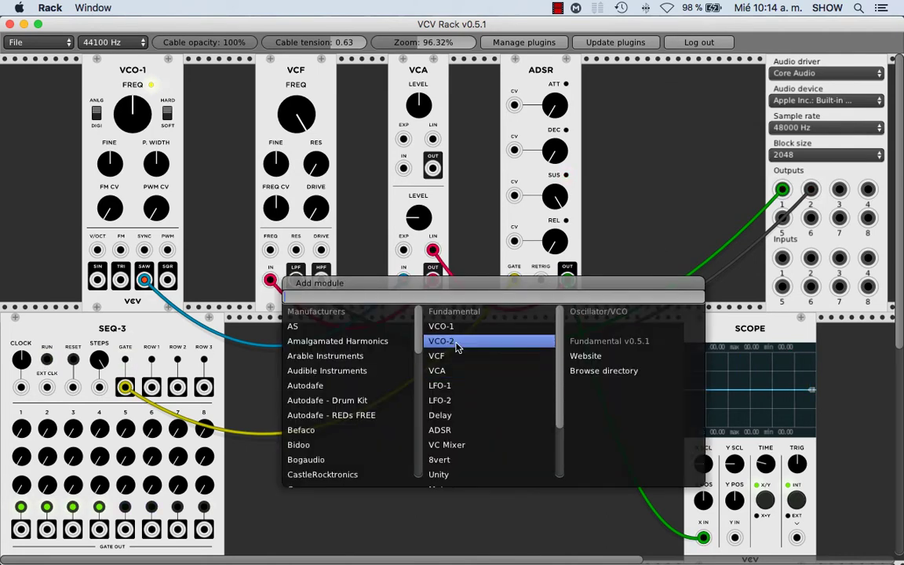
pyautogui.click(459, 431)
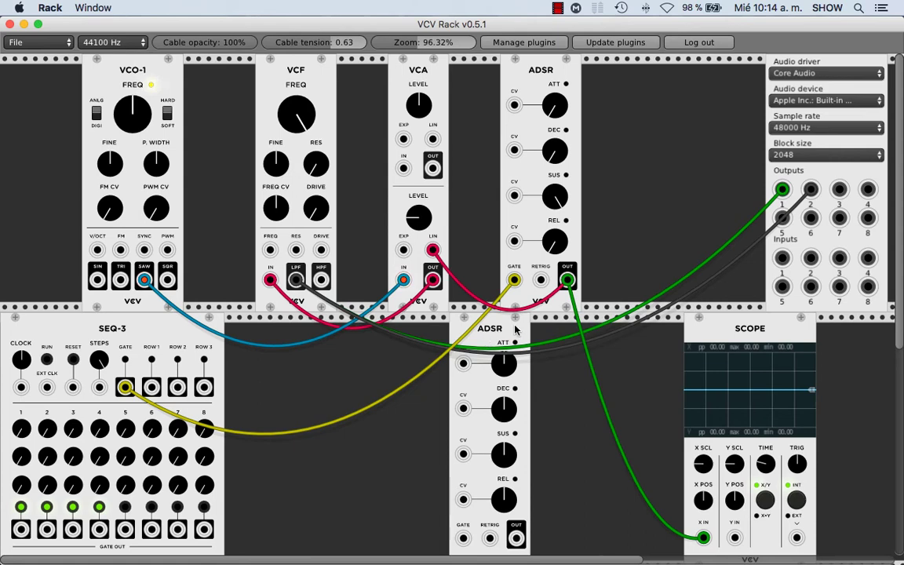
pyautogui.moveTo(516, 331); pyautogui.dragTo(15, 91)
pyautogui.moveTo(103, 83); pyautogui.dragTo(123, 77)
# Set the new ADSR's attack, decay and release to minimum and its sustain to maximum.
pyautogui.moveTo(67, 70); pyautogui.dragTo(79, 161)
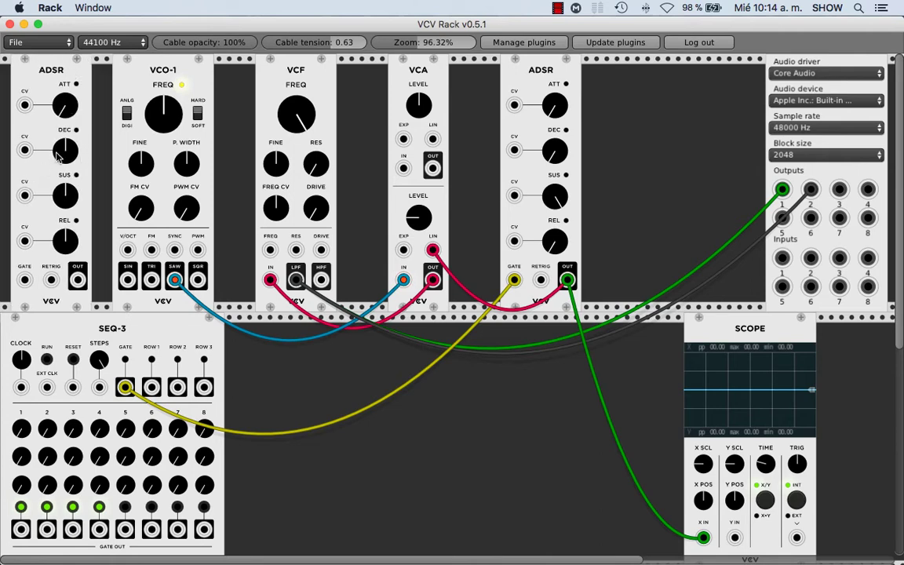
pyautogui.moveTo(64, 185); pyautogui.dragTo(64, 177)
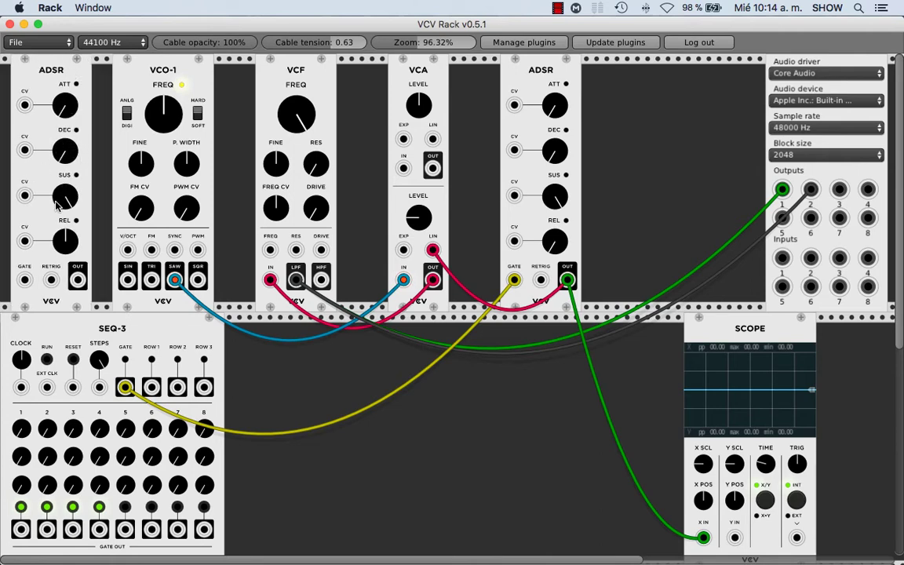
pyautogui.moveTo(62, 238); pyautogui.dragTo(62, 231)
# Patch the new ADSR's OUT into VCO-1's FM input and the SEQ-3 GATE output into that ADSR's GATE input.
pyautogui.moveTo(79, 280); pyautogui.dragTo(154, 257)
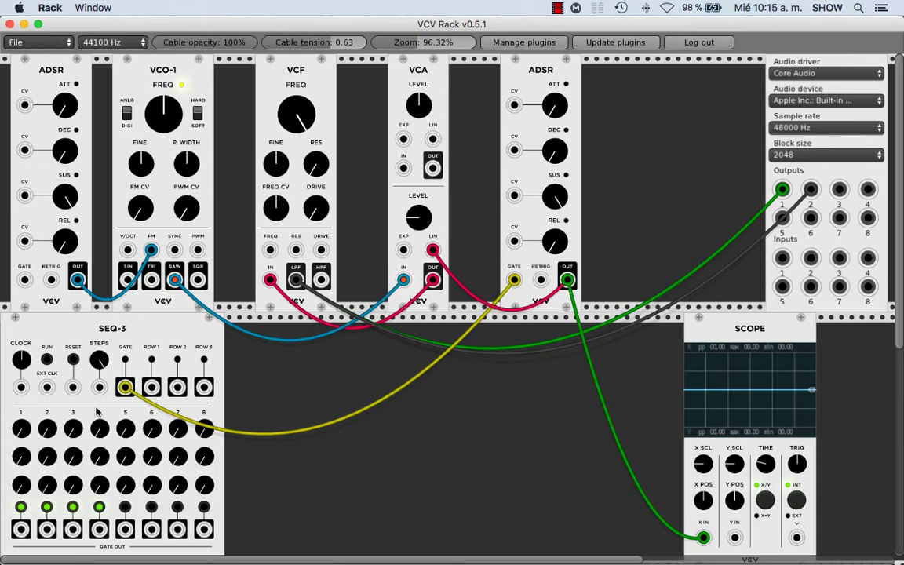
pyautogui.click(47, 359)
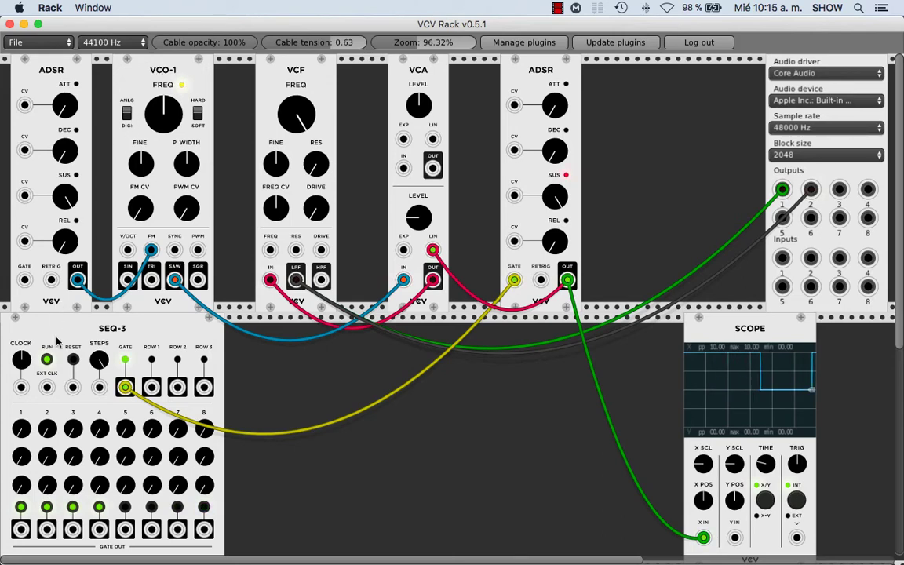
pyautogui.click(47, 360)
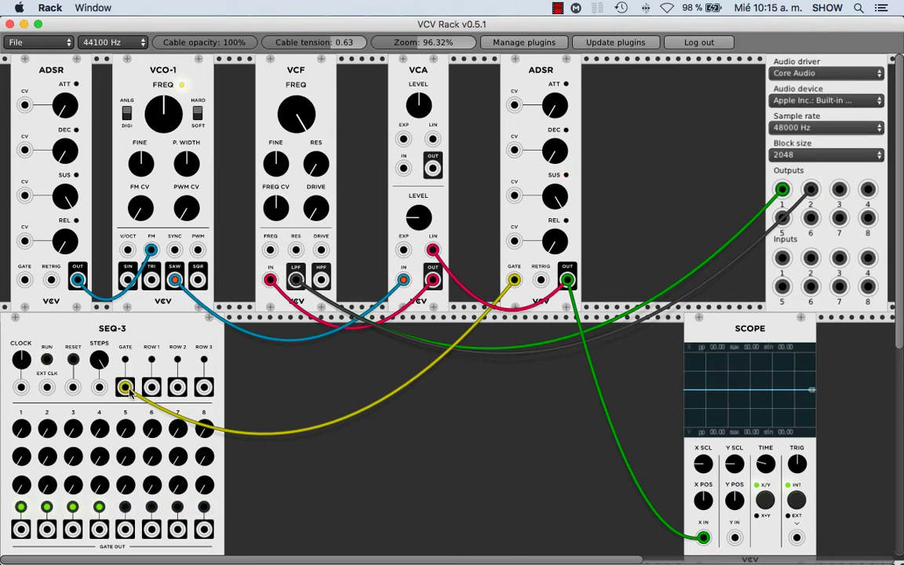
pyautogui.moveTo(126, 388); pyautogui.dragTo(26, 281)
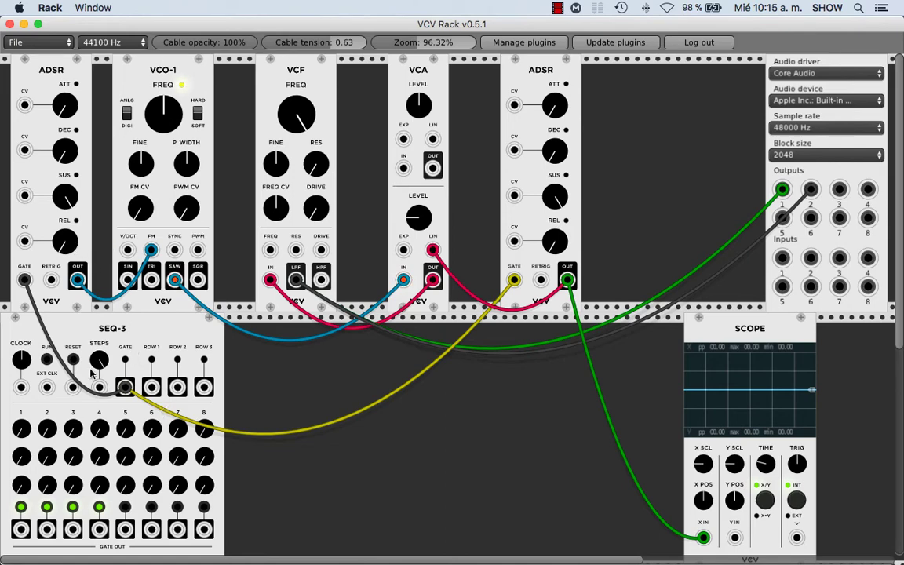
# With the sequencer running, lower VCO-1's FREQ and raise its FM CV amount.
pyautogui.click(45, 360)
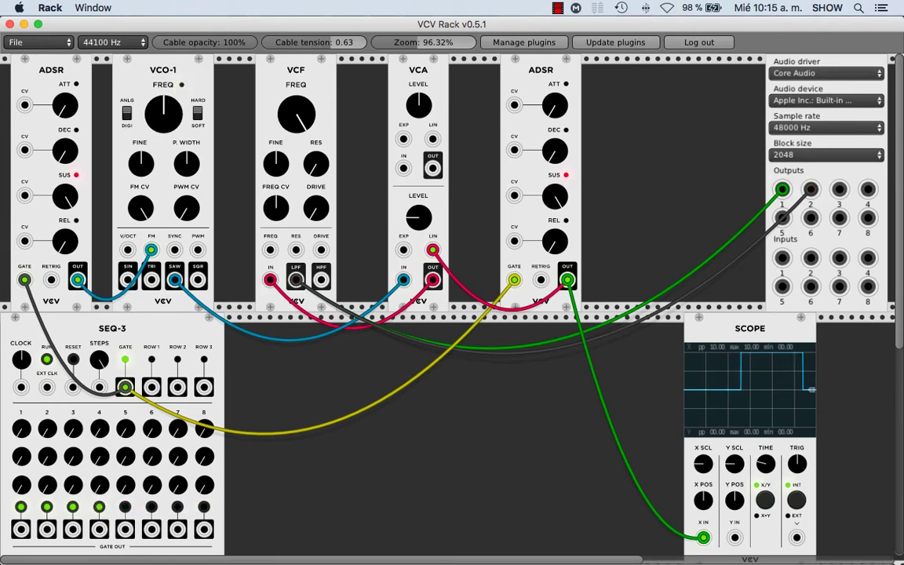
pyautogui.moveTo(164, 114); pyautogui.dragTo(163, 153)
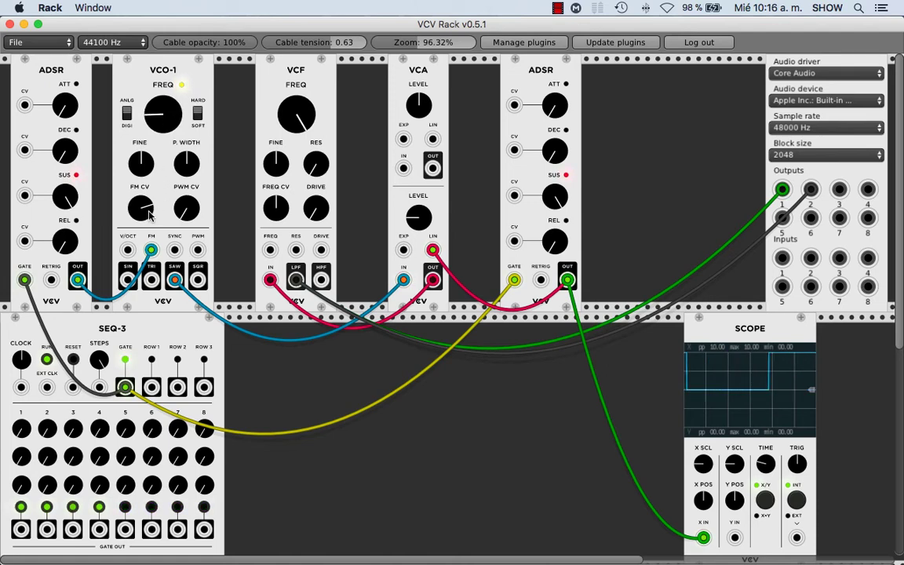
pyautogui.moveTo(150, 215)
pyautogui.mouseDown()
pyautogui.moveTo(150, 226)
pyautogui.moveTo(143, 216)
pyautogui.mouseUp()
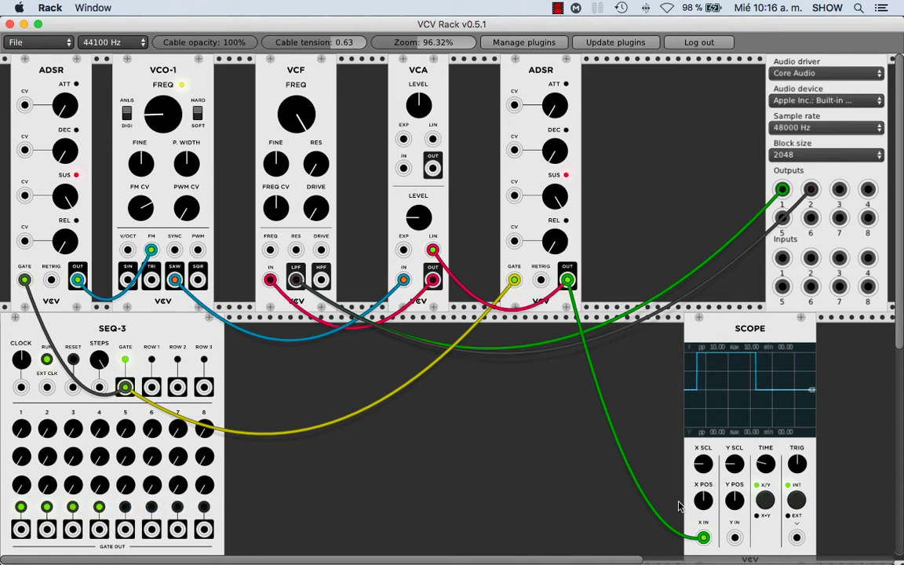
# Disconnect the VCA's ADSR from the Scope and patch the OUT of the ADSR beside VCO-1 into the Scope's X IN.
pyautogui.click(632, 489)
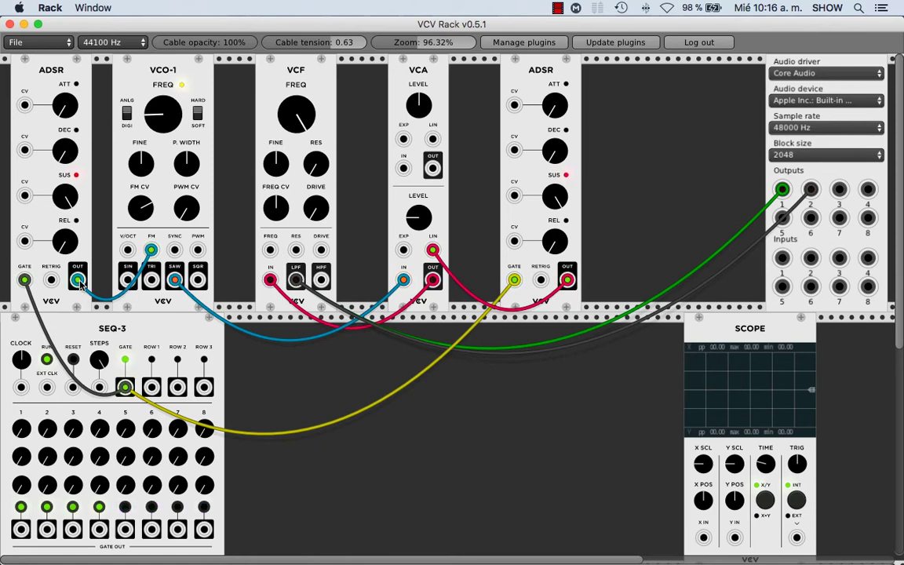
pyautogui.moveTo(79, 281)
pyautogui.mouseDown()
pyautogui.moveTo(318, 383)
pyautogui.moveTo(647, 493)
pyautogui.moveTo(695, 539)
pyautogui.moveTo(692, 329)
pyautogui.moveTo(703, 326)
pyautogui.mouseUp()
pyautogui.scroll(5, 497, 176)
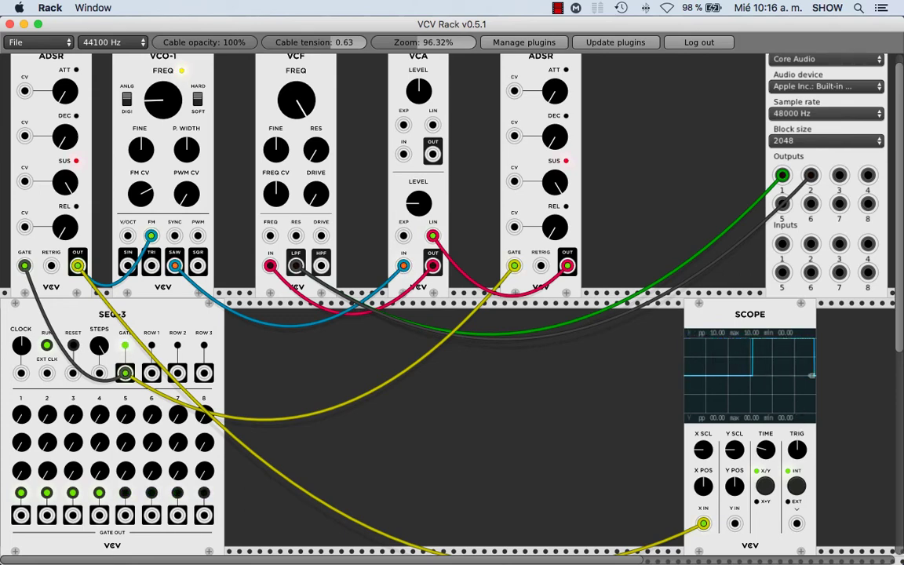
pyautogui.scroll(1, 56, 102)
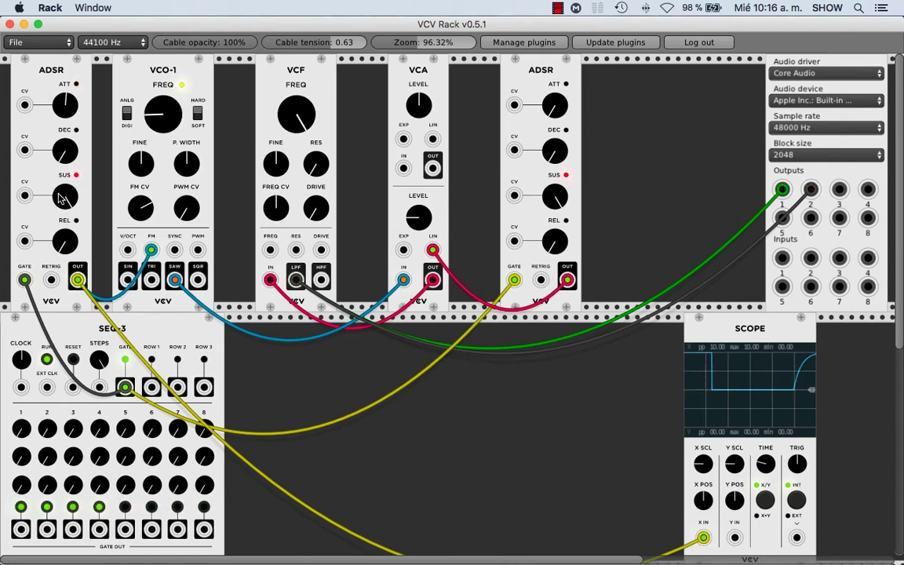
# Lower the sustain and adjust the decay of the ADSR beside VCO-1, and stop the sequencer.
pyautogui.moveTo(62, 198); pyautogui.dragTo(61, 182)
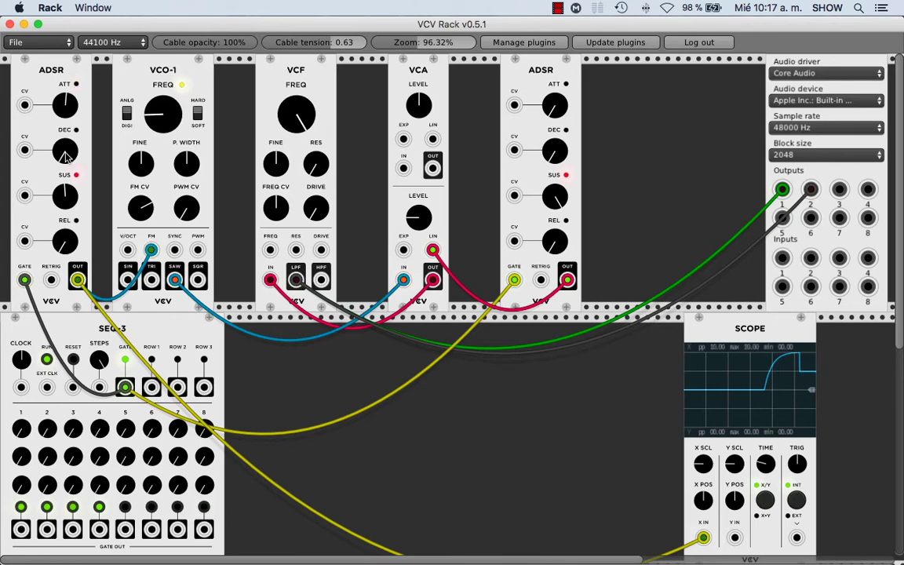
pyautogui.moveTo(68, 157); pyautogui.dragTo(68, 171)
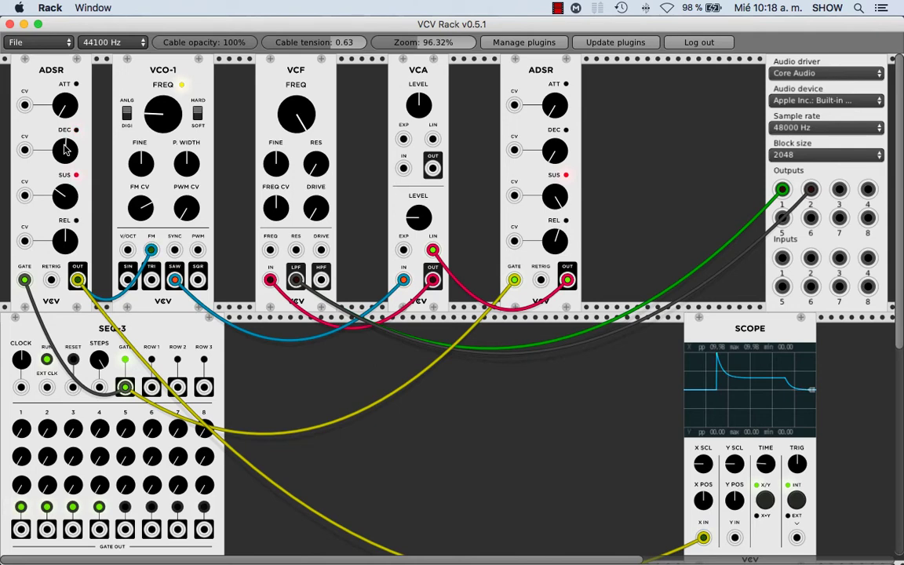
pyautogui.moveTo(65, 151); pyautogui.dragTo(65, 156)
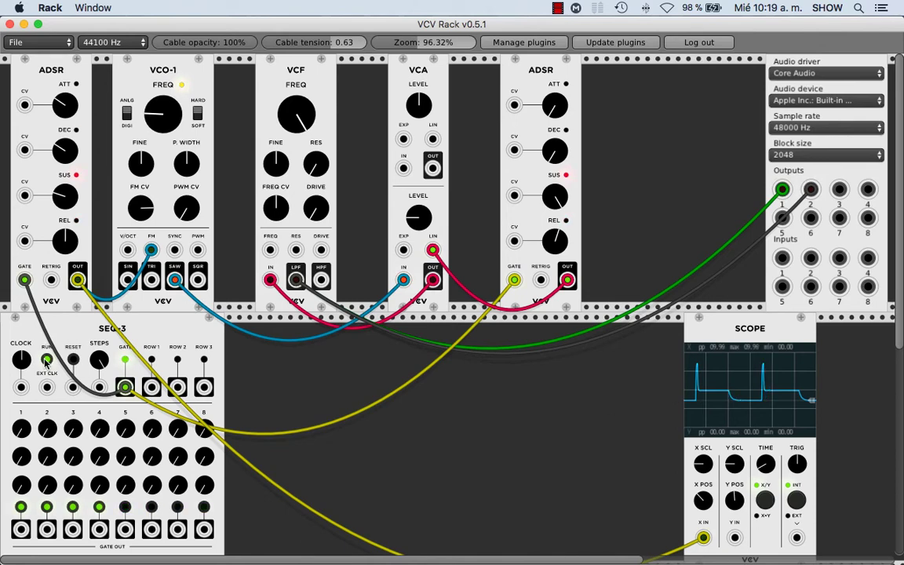
pyautogui.click(46, 360)
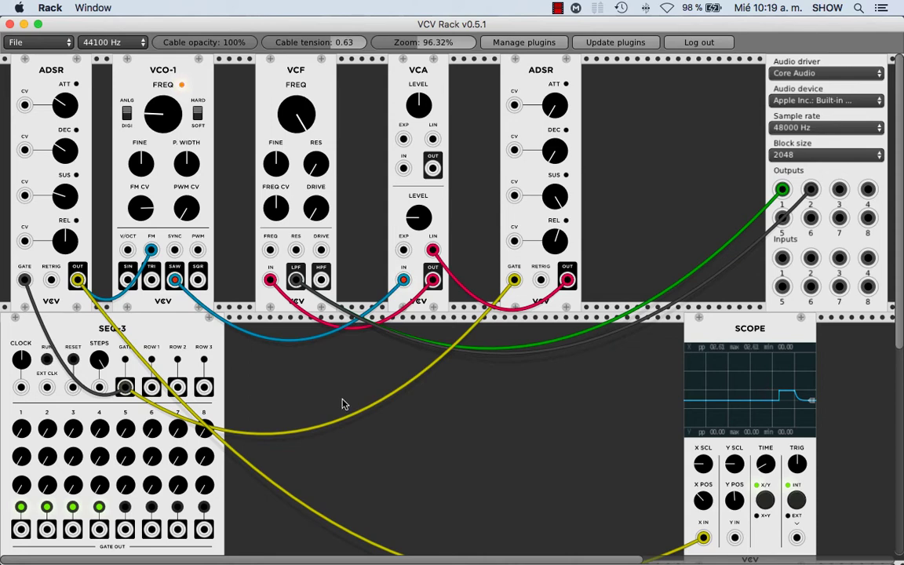
# Remove the cable from VCO-1's FM input and rearrange the modules so the pitch ADSR sits between VCO-1 and the VCF.
pyautogui.click(152, 250)
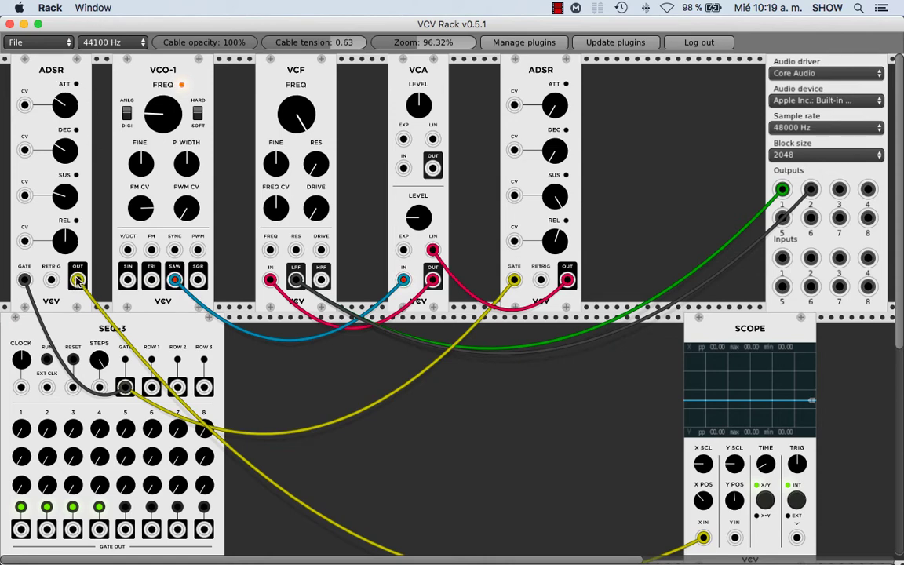
pyautogui.moveTo(60, 76); pyautogui.dragTo(139, 77)
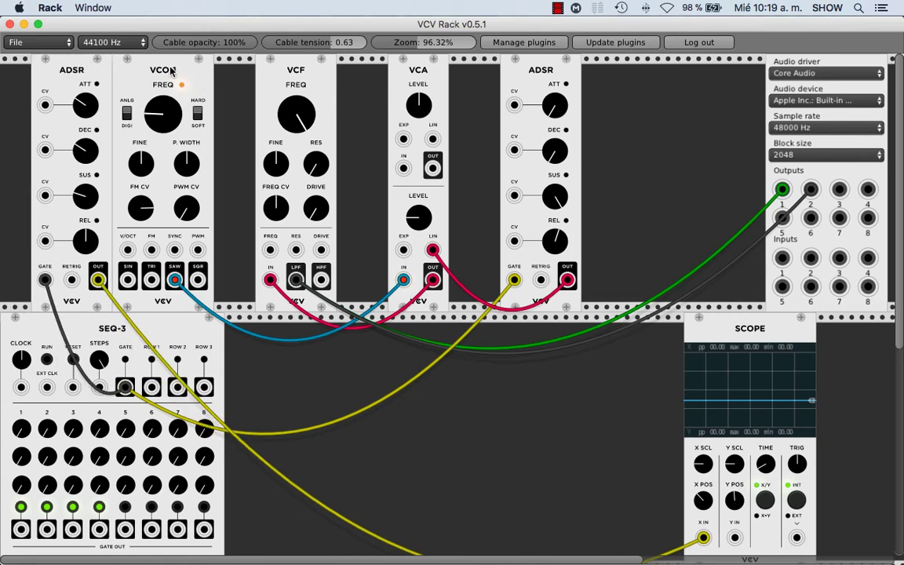
pyautogui.moveTo(298, 69); pyautogui.dragTo(339, 69)
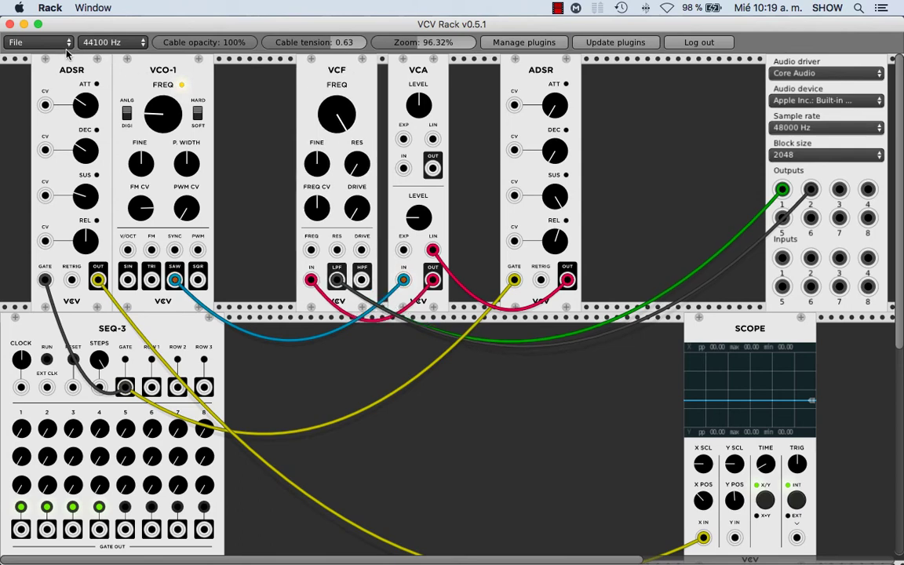
pyautogui.moveTo(108, 75); pyautogui.dragTo(259, 92)
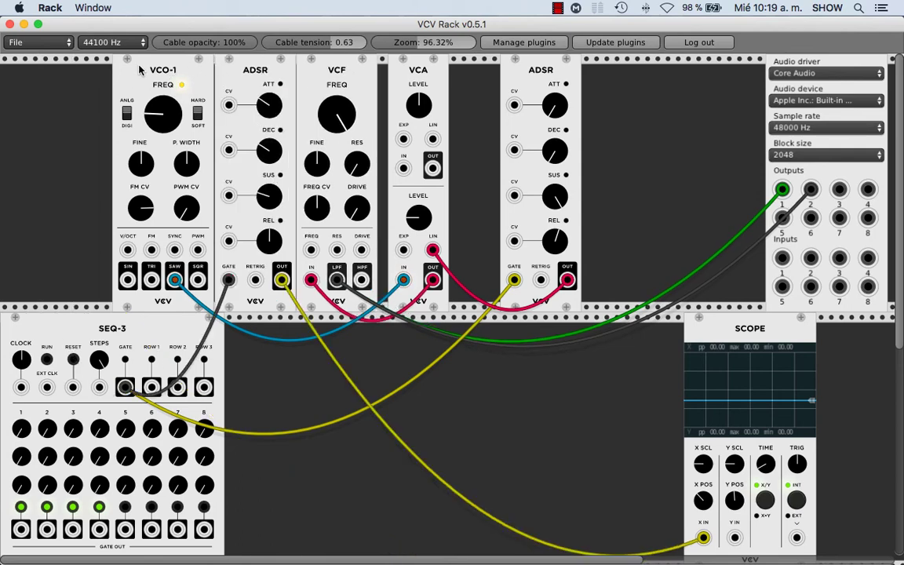
pyautogui.moveTo(139, 70); pyautogui.dragTo(36, 70)
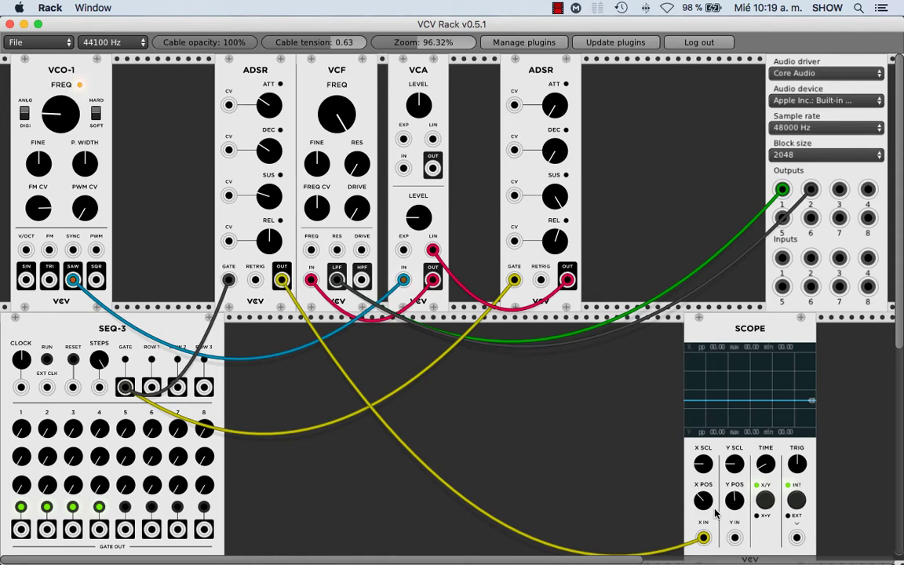
# Centre the Scope's X POS and patch the OUT of the ADSR beside the VCF into the VCF's FREQ input.
pyautogui.moveTo(734, 500); pyautogui.dragTo(735, 483)
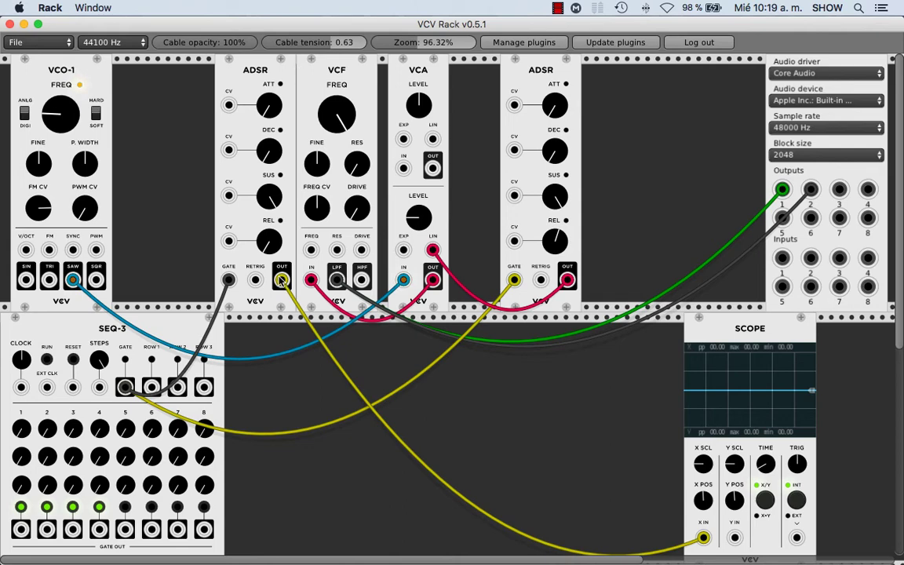
pyautogui.moveTo(281, 280); pyautogui.dragTo(311, 249)
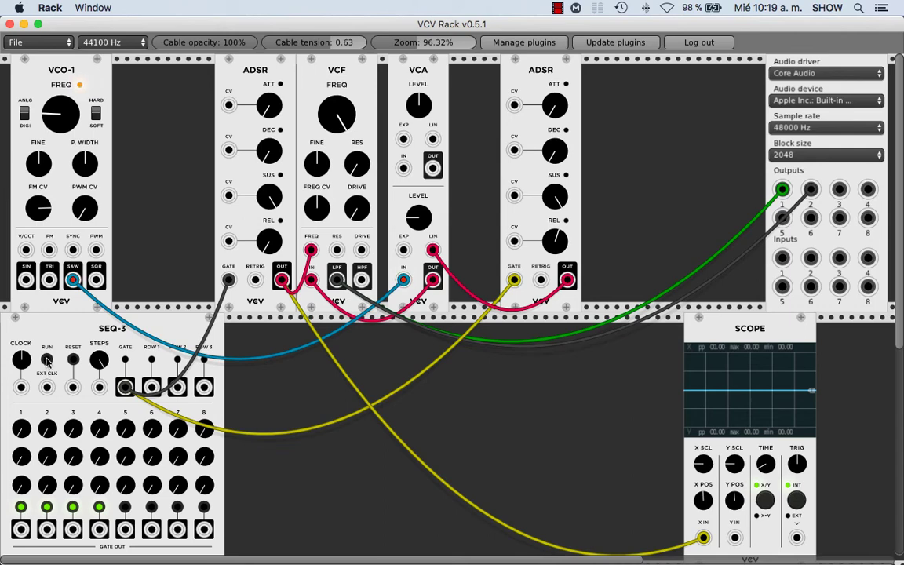
# With the sequencer running, turn the VCF's FREQ CV to maximum, lower its FREQ, and raise the neighbouring ADSR's attack.
pyautogui.click(47, 359)
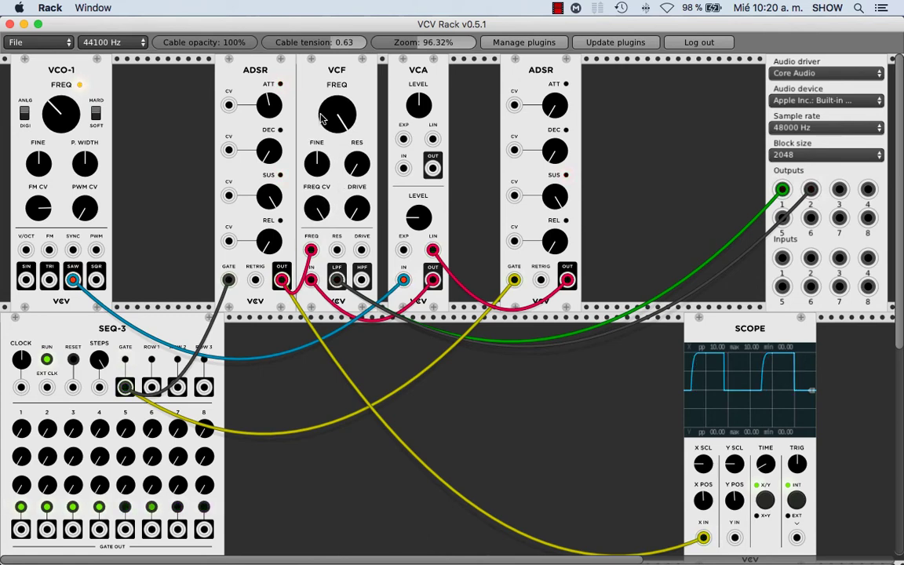
pyautogui.moveTo(304, 95); pyautogui.dragTo(264, 83)
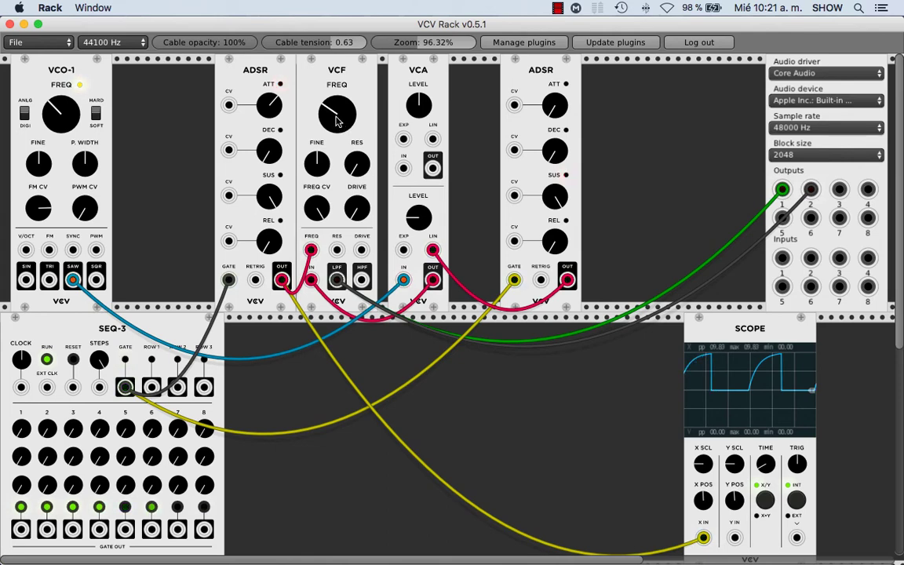
pyautogui.moveTo(339, 124); pyautogui.dragTo(337, 120)
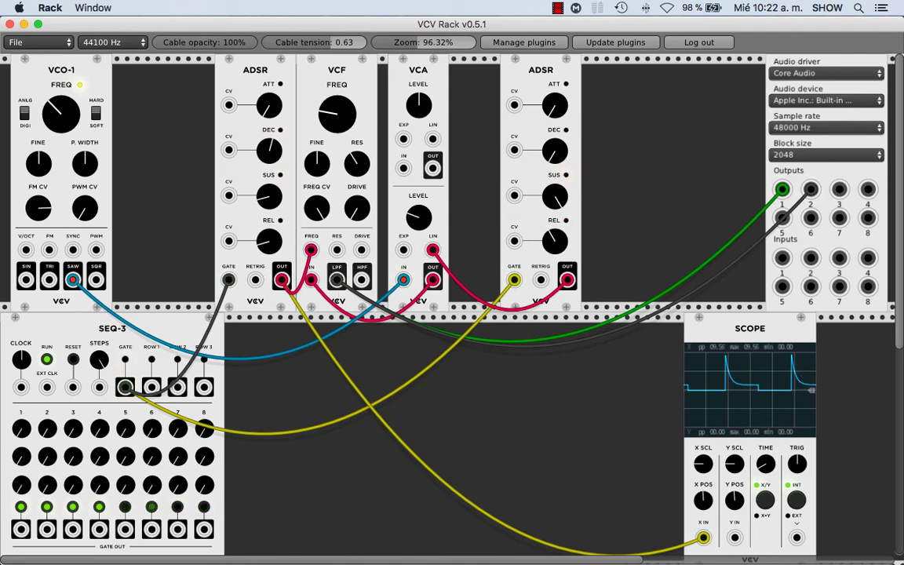
# Raise the release of the ADSR beside the VCF and stop the sequencer.
pyautogui.moveTo(268, 250); pyautogui.dragTo(268, 271)
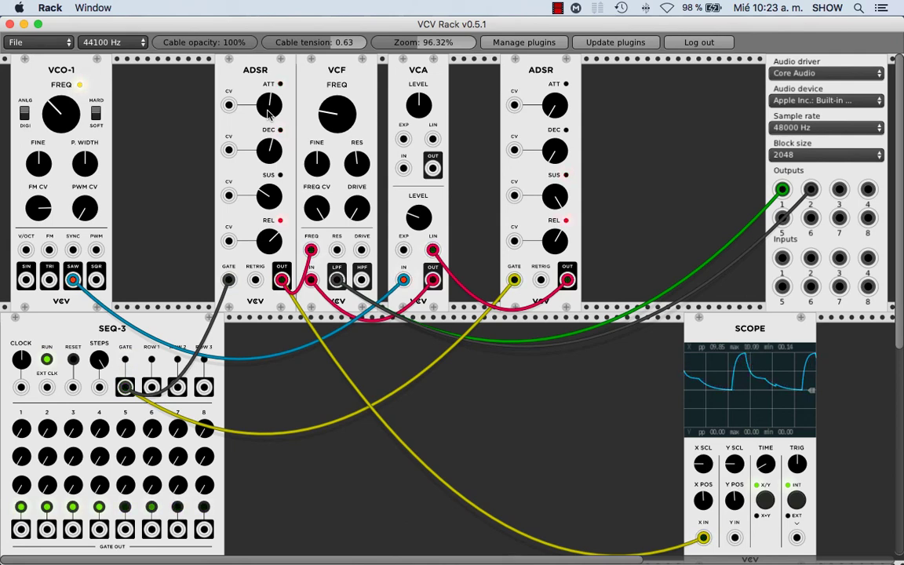
pyautogui.click(48, 359)
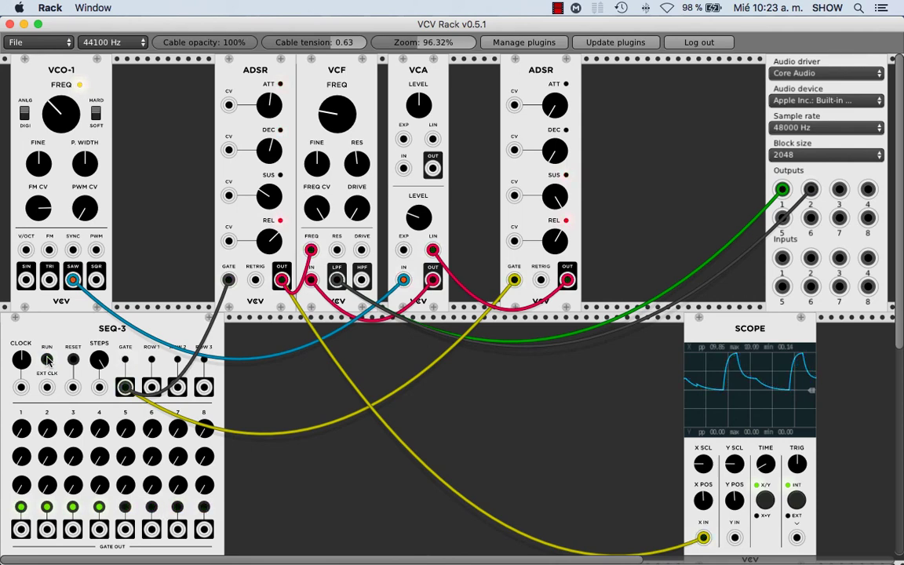